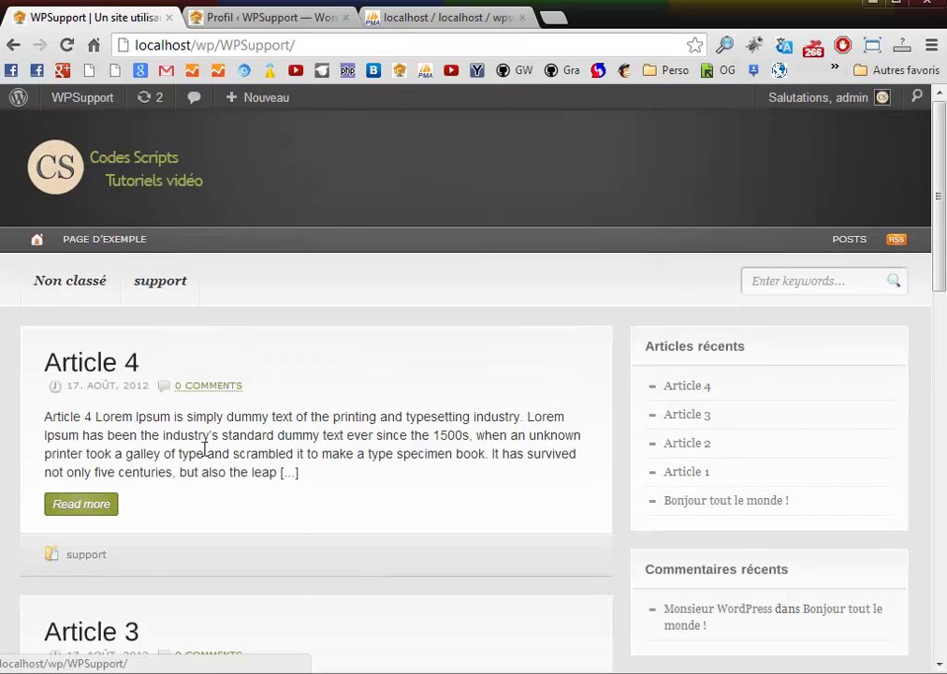
Step: Open Article 4's comments, return to the blog's home page and review the comment links under the listed articles
left_click(195, 387)
scroll(207, 464, "up", 8)
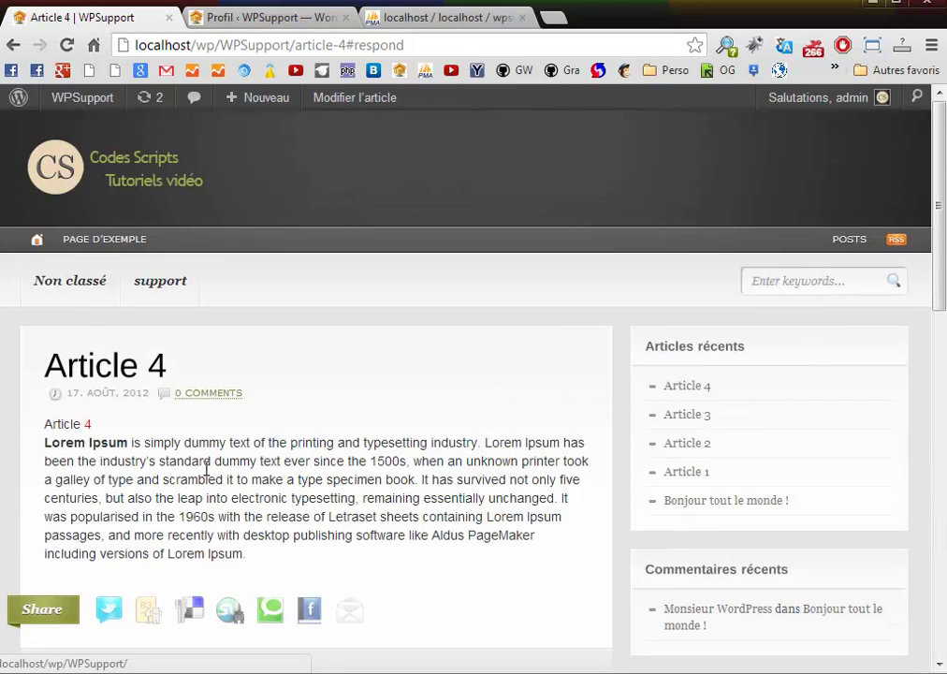
scroll(205, 475, "up", 8)
left_click(134, 191)
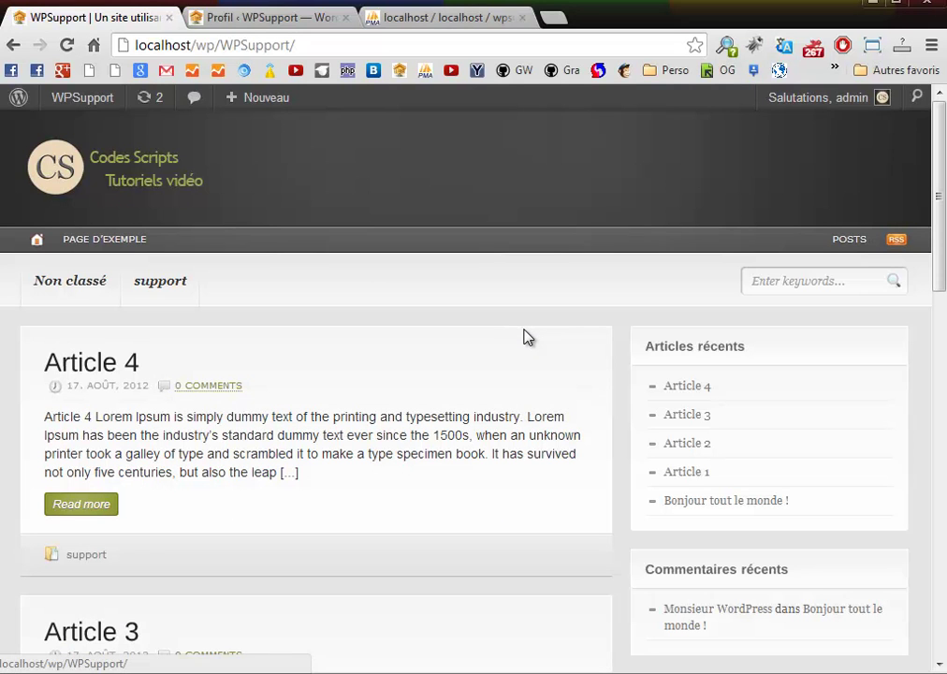
scroll(527, 338, "down", 6)
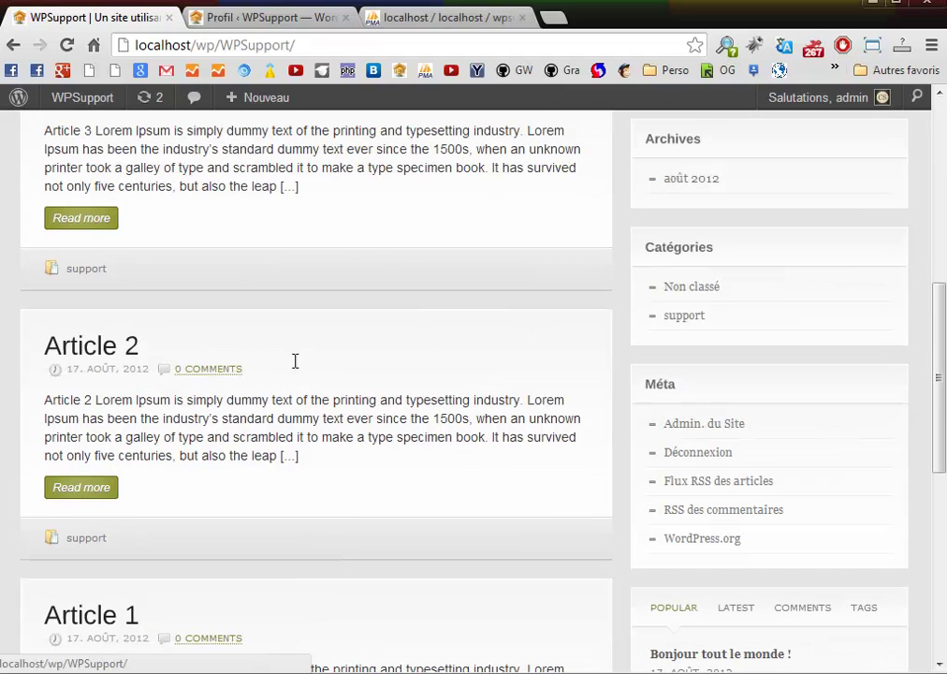
scroll(337, 456, "up", 6)
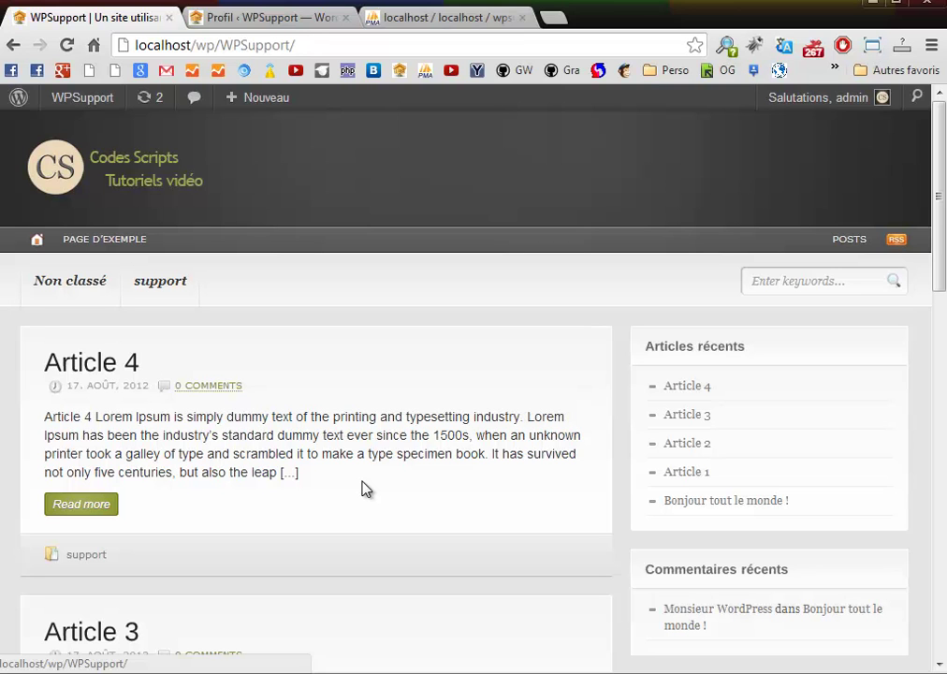
scroll(364, 489, "down", 2)
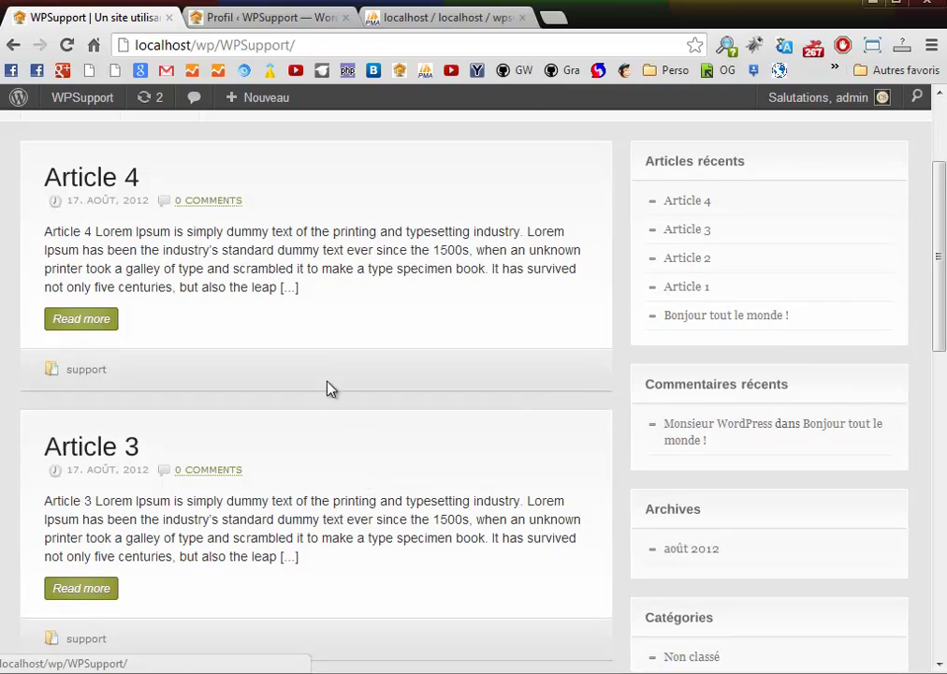
scroll(334, 489, "up", 2)
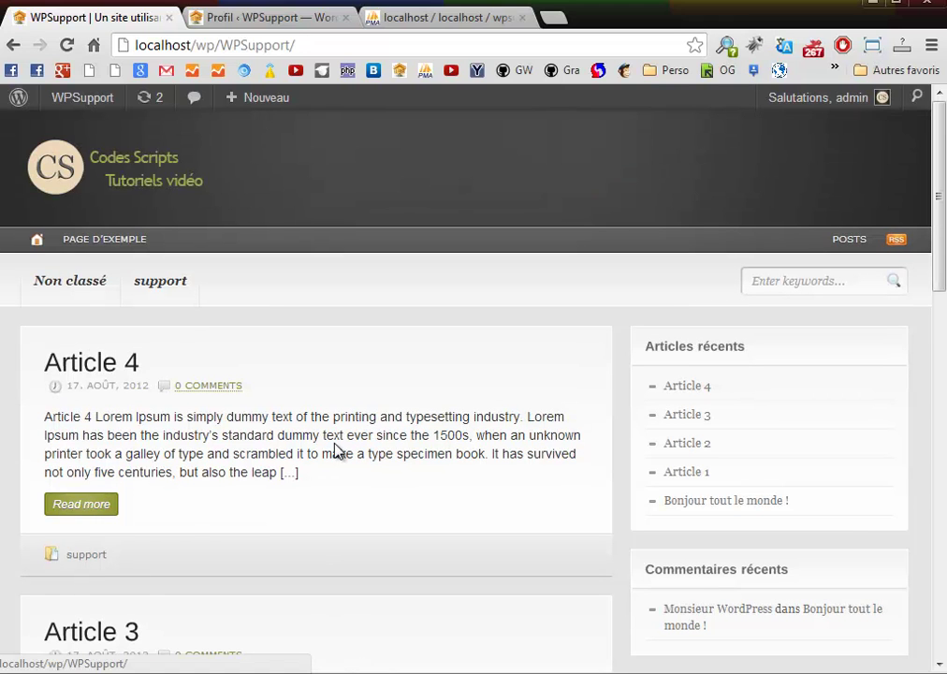
Step: Switch to phpMyAdmin and view the table list of the wpsupport database
left_click(415, 19)
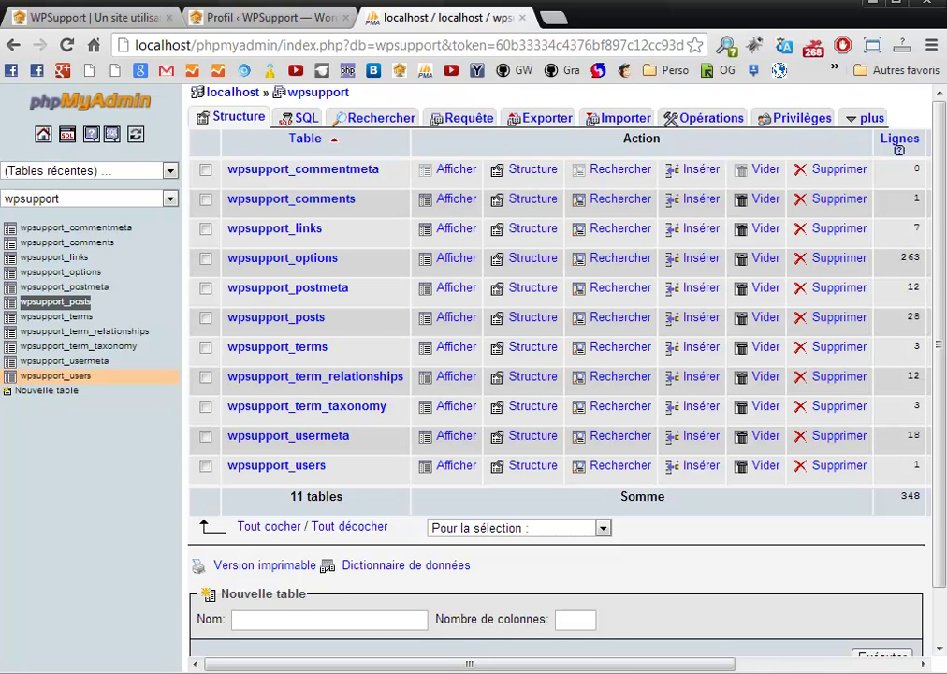
left_click(315, 95)
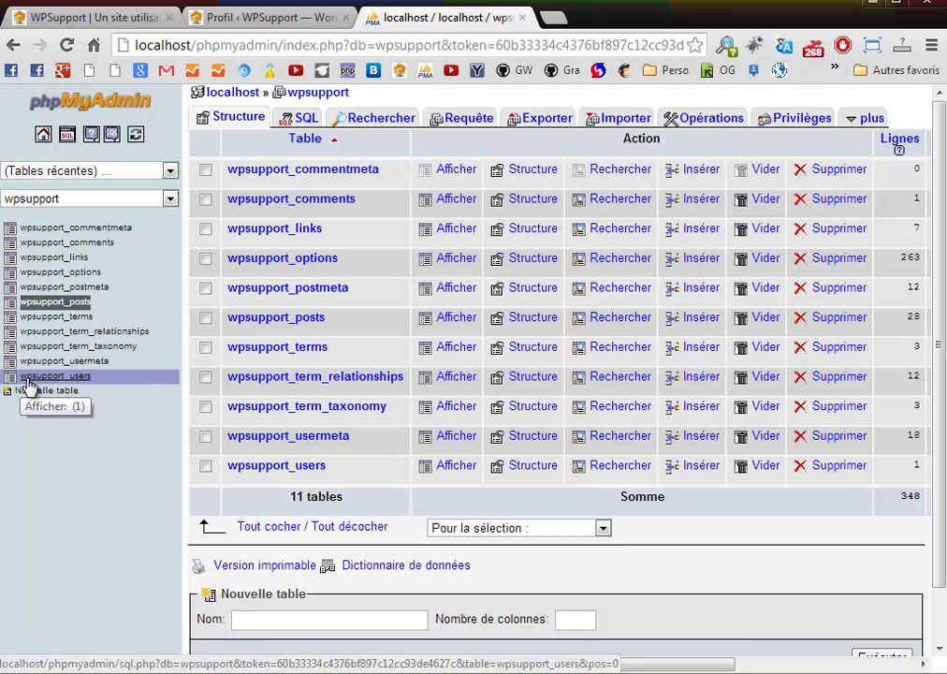
left_click(74, 379)
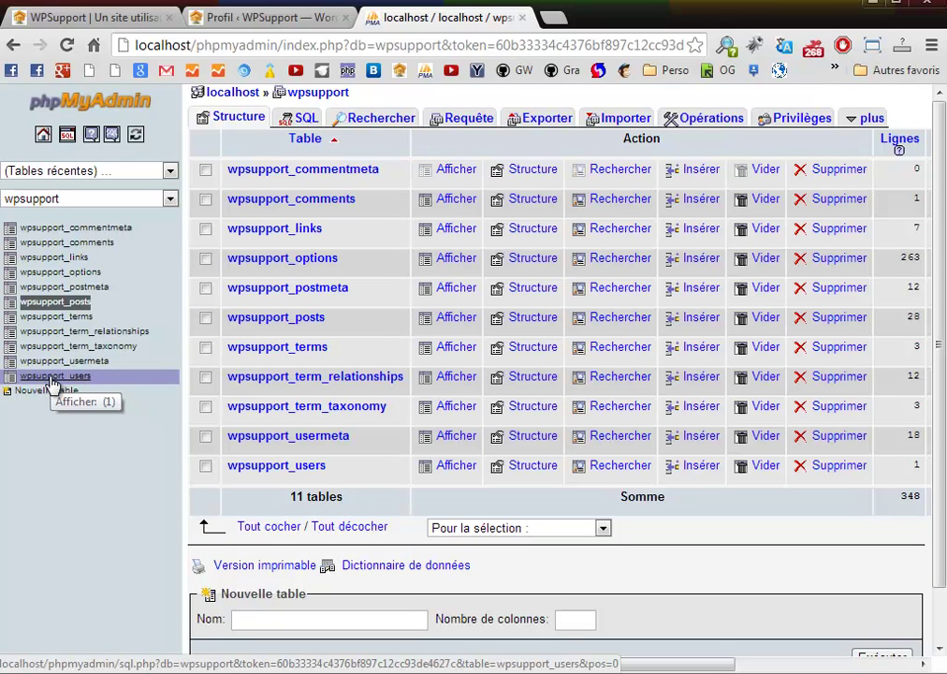
left_click(51, 385)
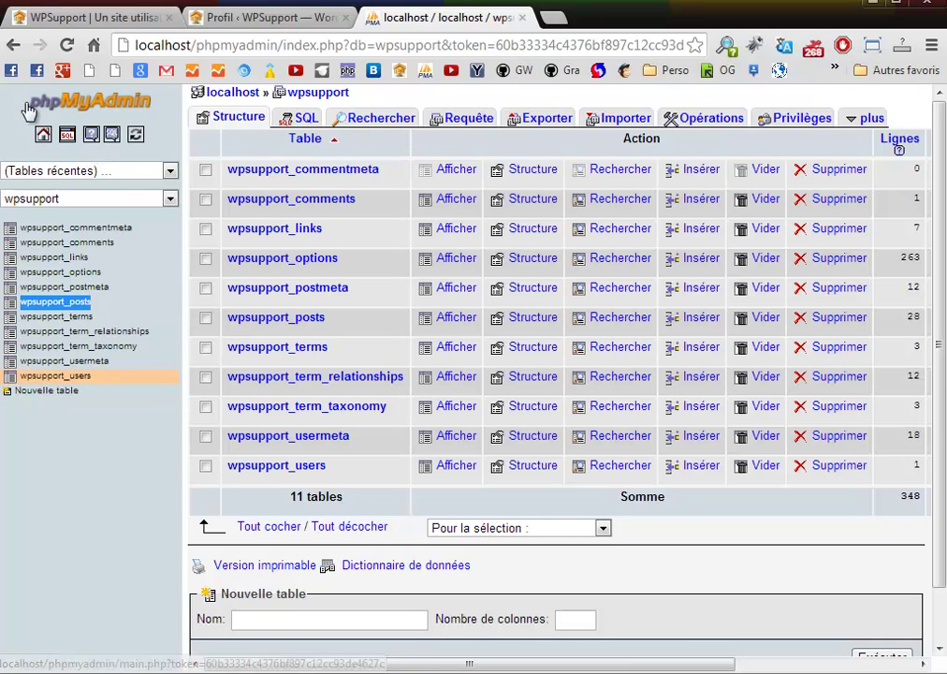
Step: In a separate SQL query window for wpsupport, enter UPDATE wp_posts SET comment_status = 'closed', ping_status = 'closed';
left_click(67, 136)
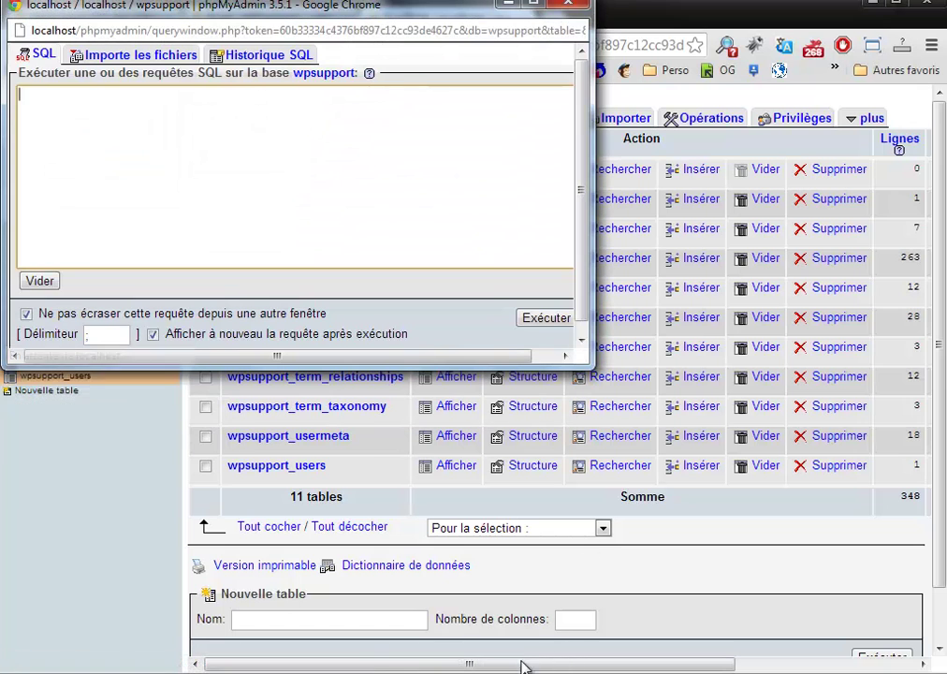
left_click_drag(272, 13, 473, 144)
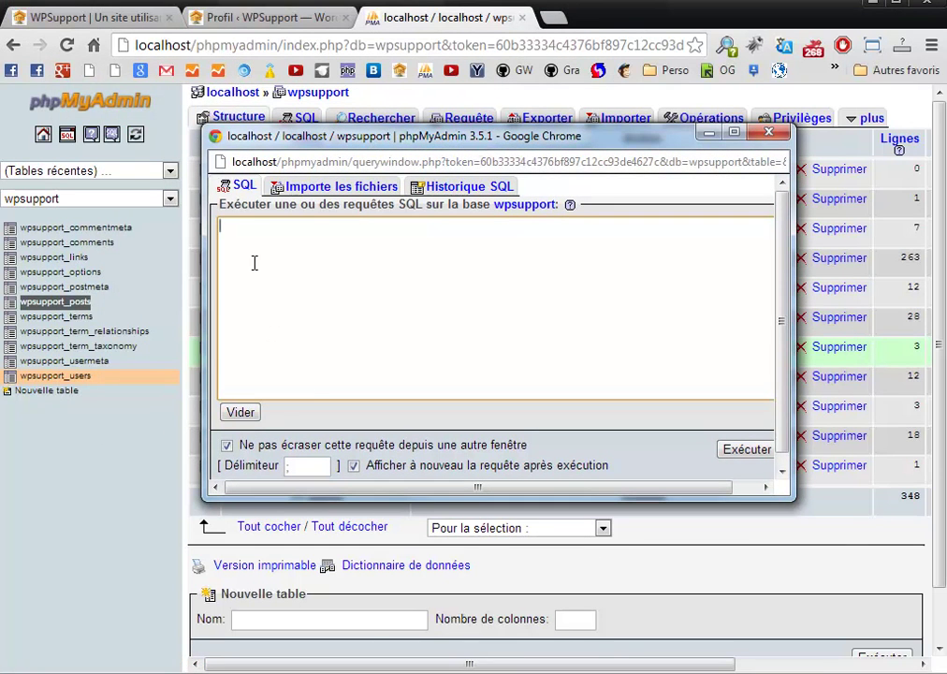
type("UPDATE wp_posts SET comment_status = 'closed', ping_status = 'closed';")
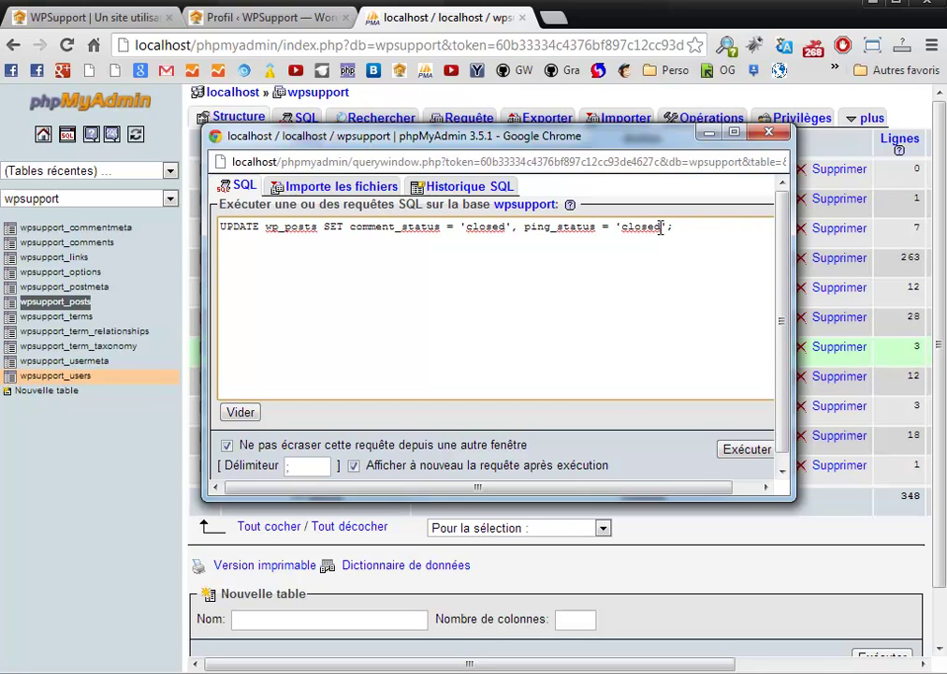
left_click_drag(661, 227, 626, 232)
left_click(473, 273)
left_click_drag(266, 227, 319, 234)
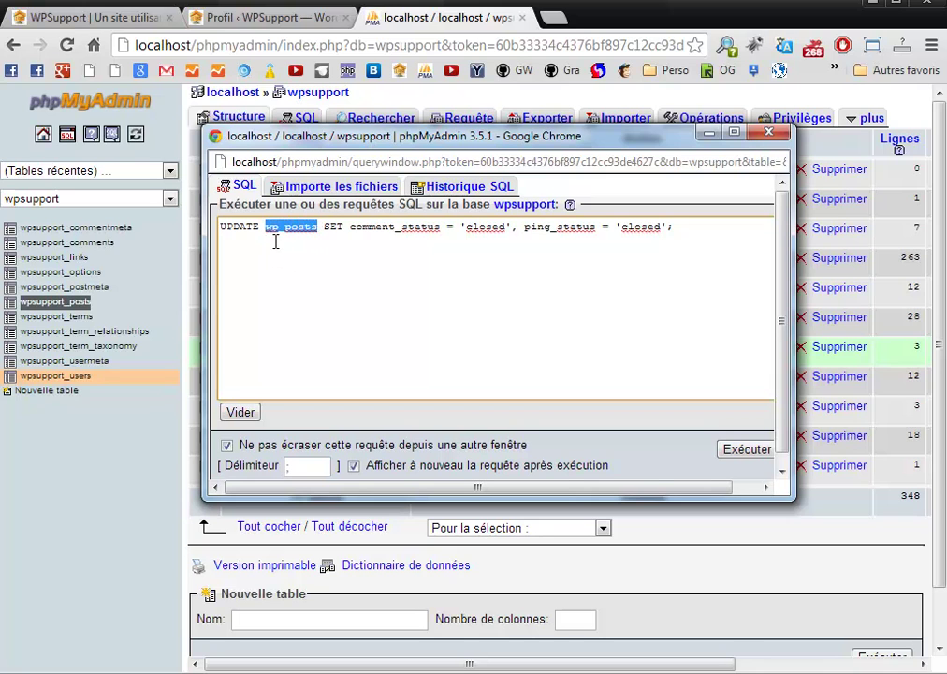
left_click(275, 240)
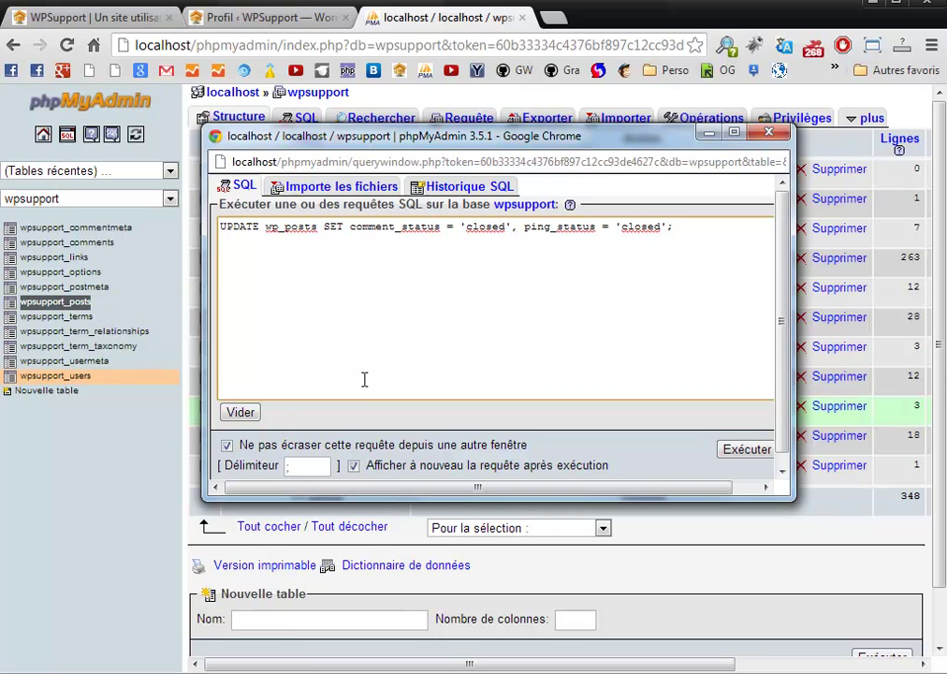
Step: Replace wp_posts in the query with the copied table name wpsupport_posts, execute the query and close its window
key("ctrl+w")
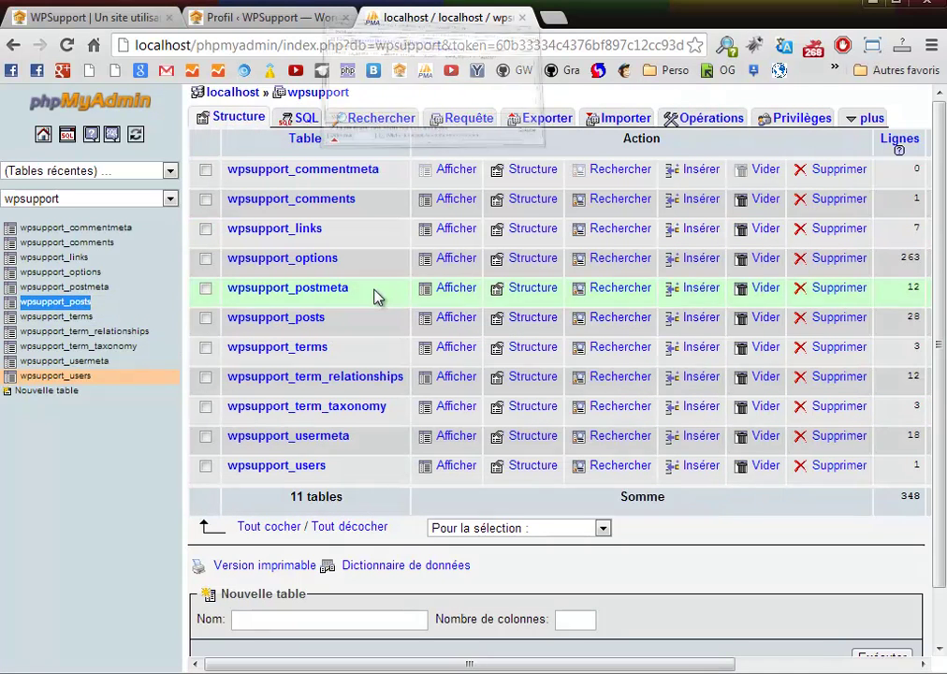
right_click(72, 312)
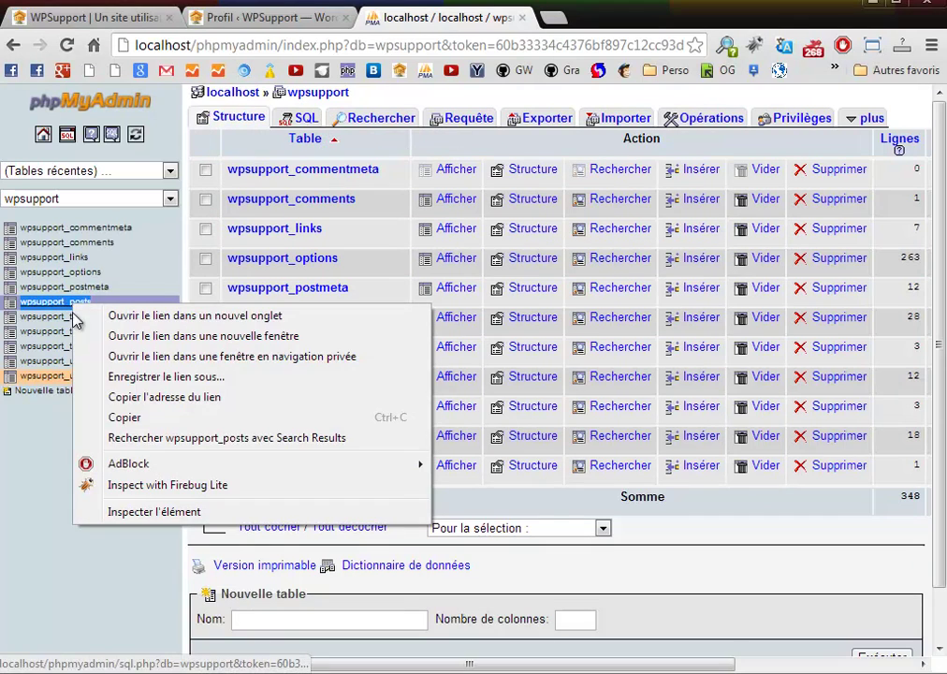
left_click(121, 417)
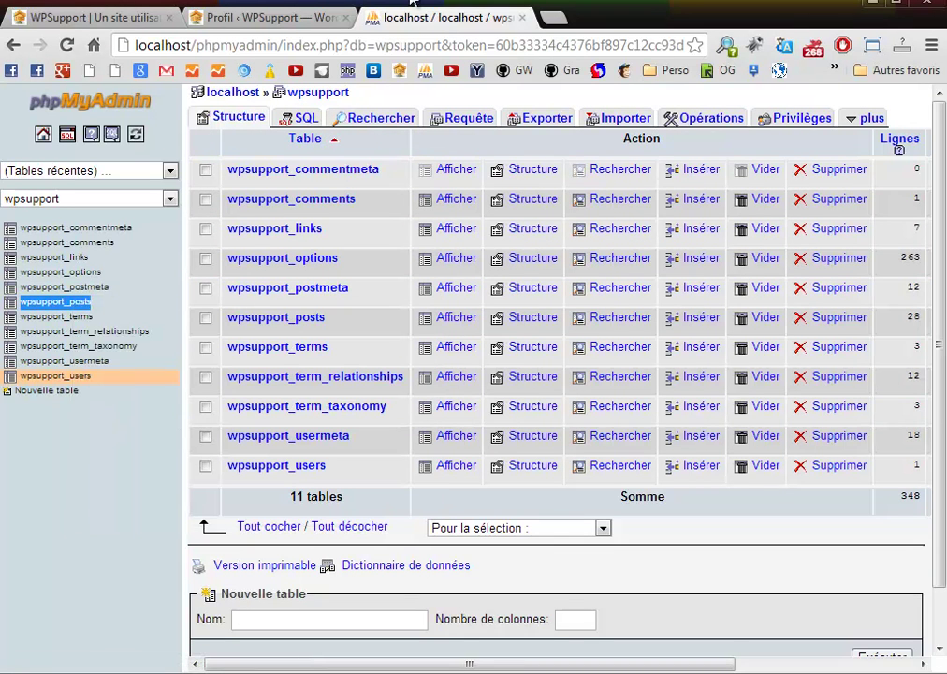
key("ctrl+shift+t")
left_click_drag(317, 226, 265, 228)
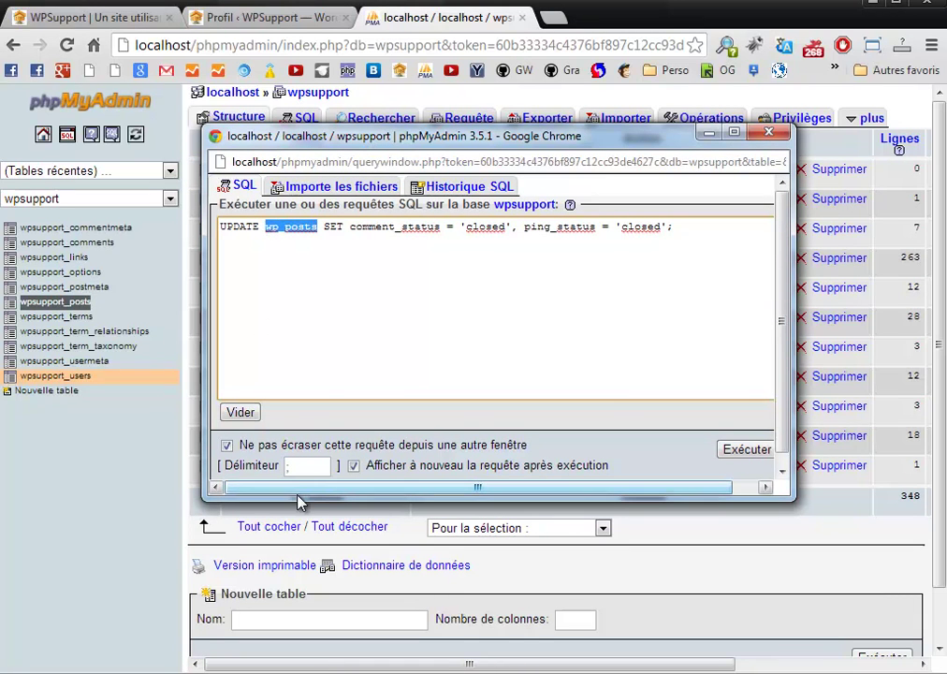
type("wpsupport_posts")
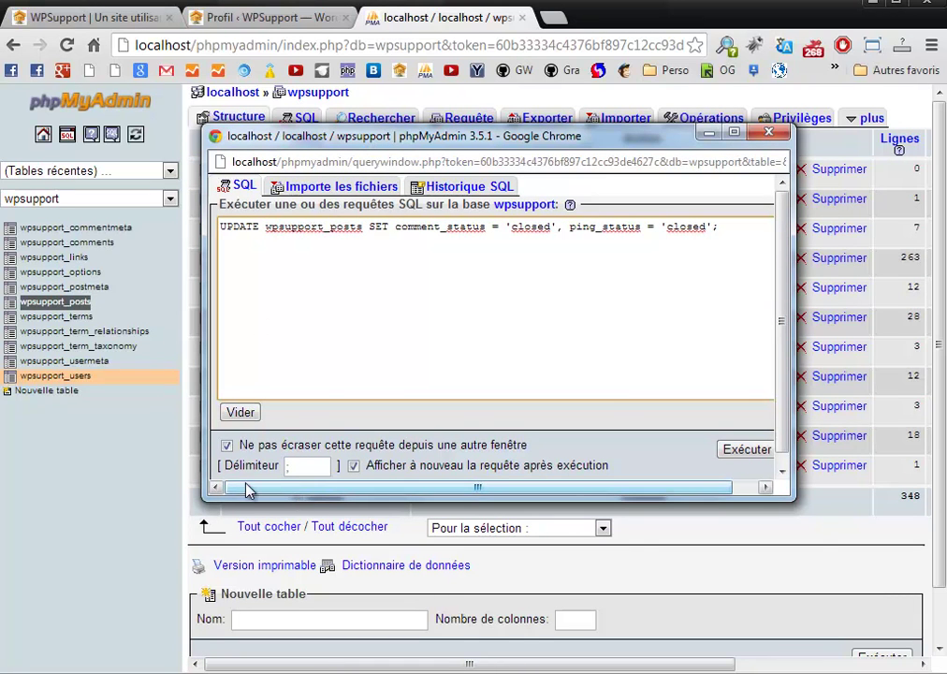
left_click(737, 451)
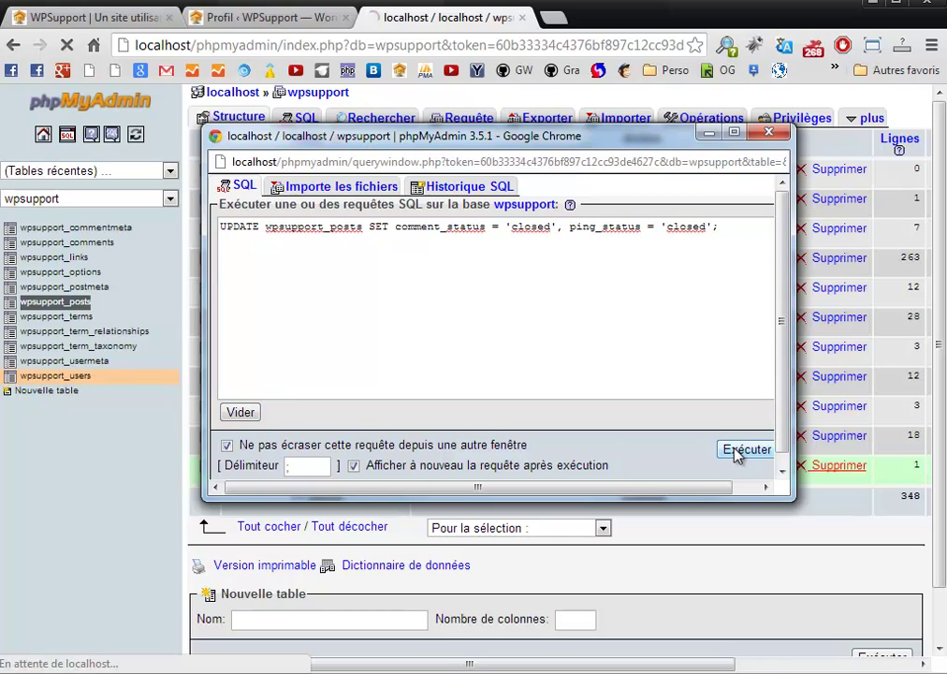
left_click(768, 132)
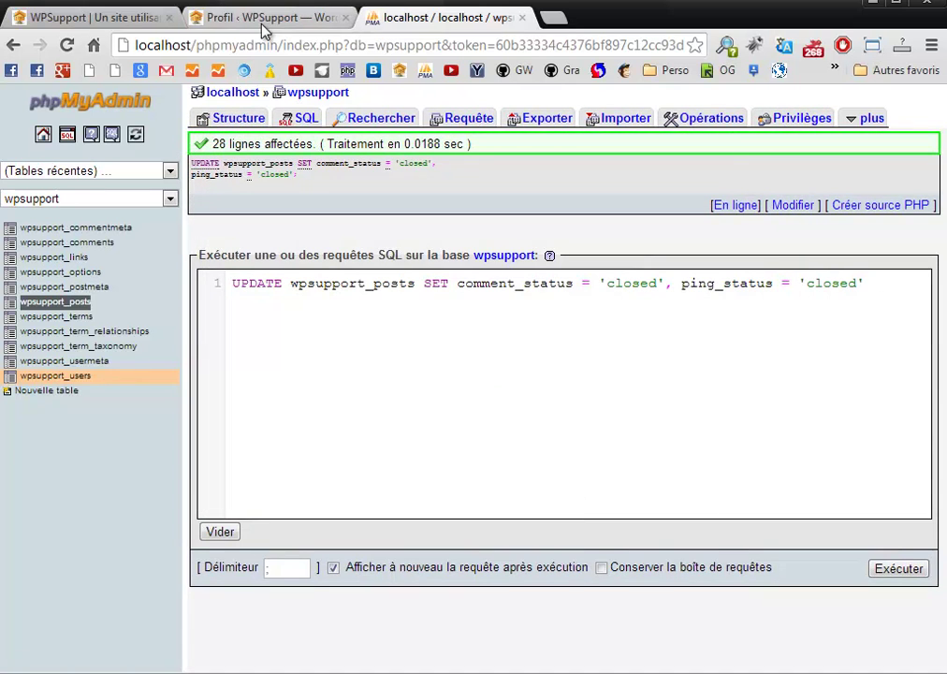
Step: Reload the WPSupport home page and check the comment status shown under each article
left_click(262, 18)
left_click(89, 19)
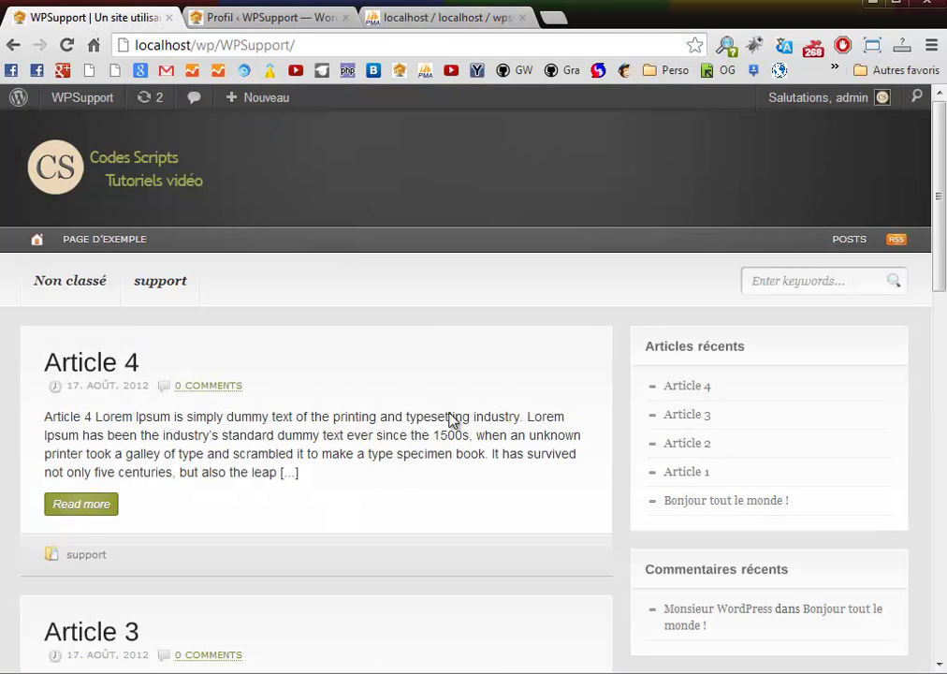
key("F5")
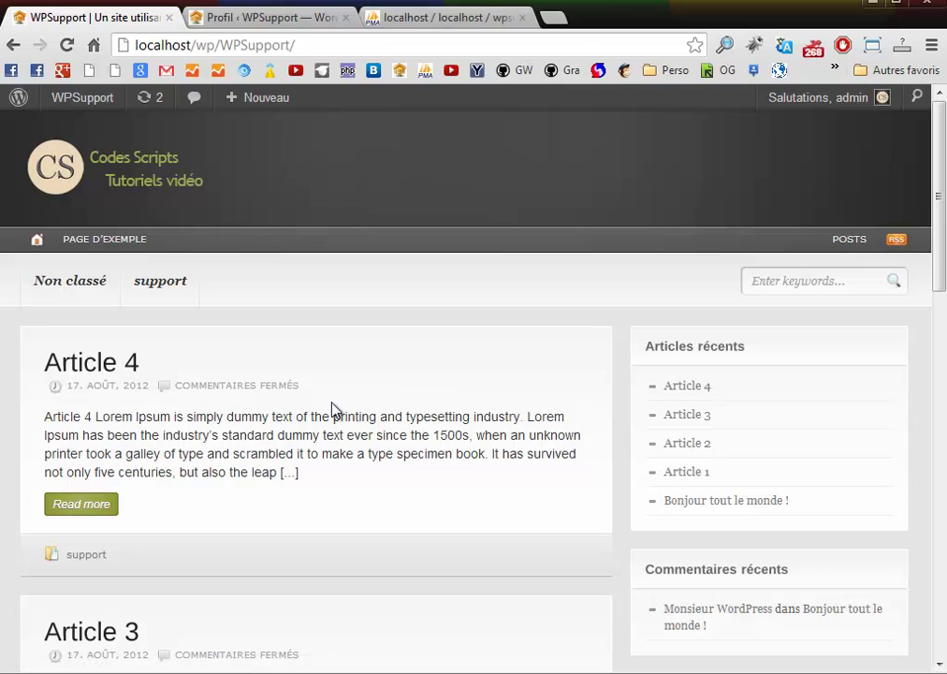
scroll(332, 409, "down", 9)
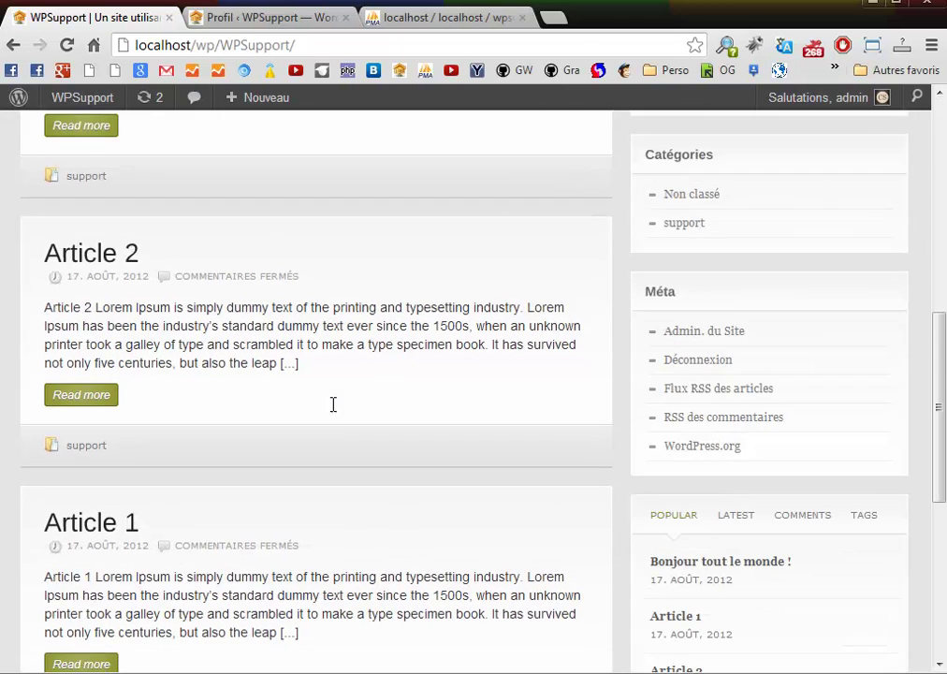
scroll(332, 409, "down", 3)
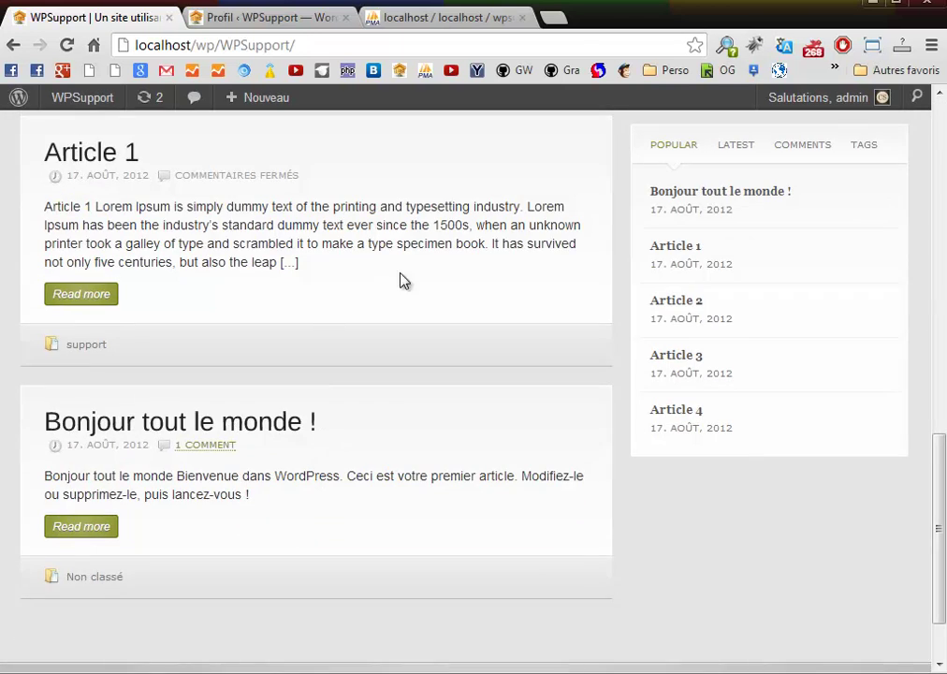
Step: Inspect the comment section of the "Bonjour tout le monde !" article and return to the blog's home page
left_click(204, 447)
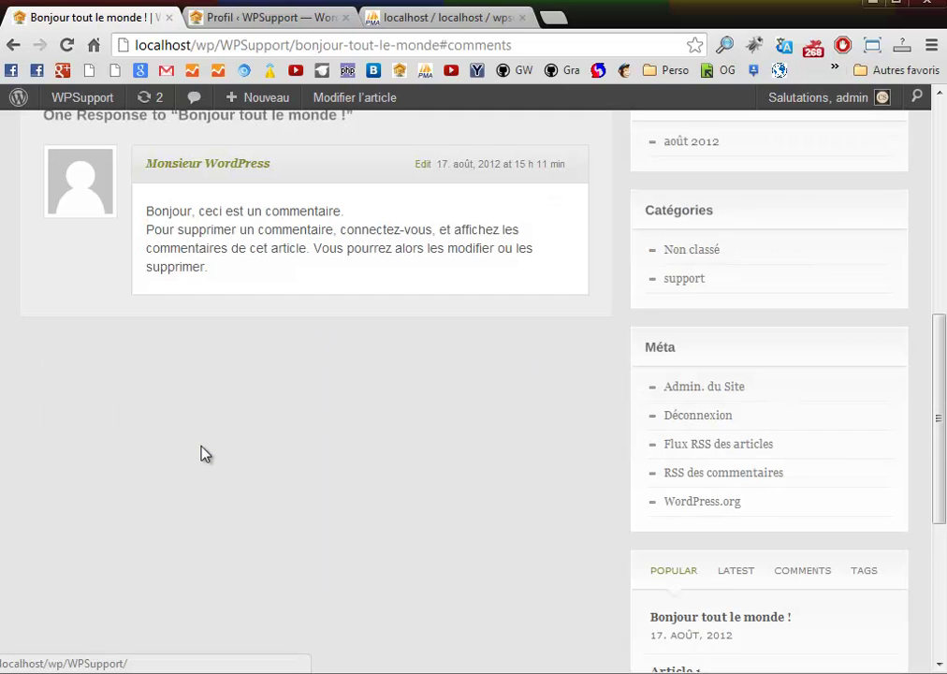
scroll(206, 452, "up", 2)
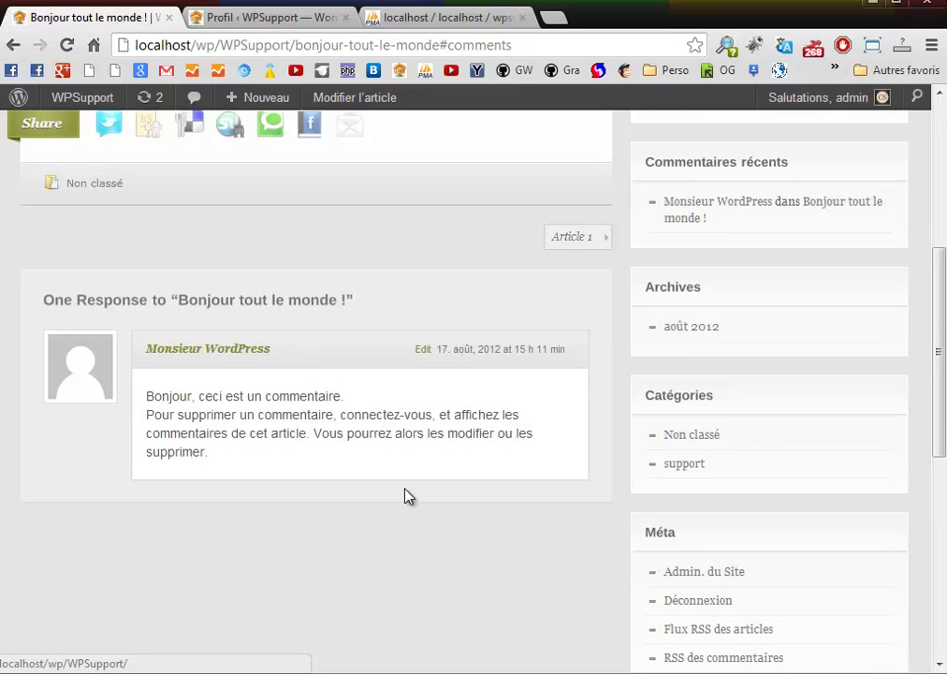
scroll(421, 475, "down", 2)
scroll(303, 454, "up", 6)
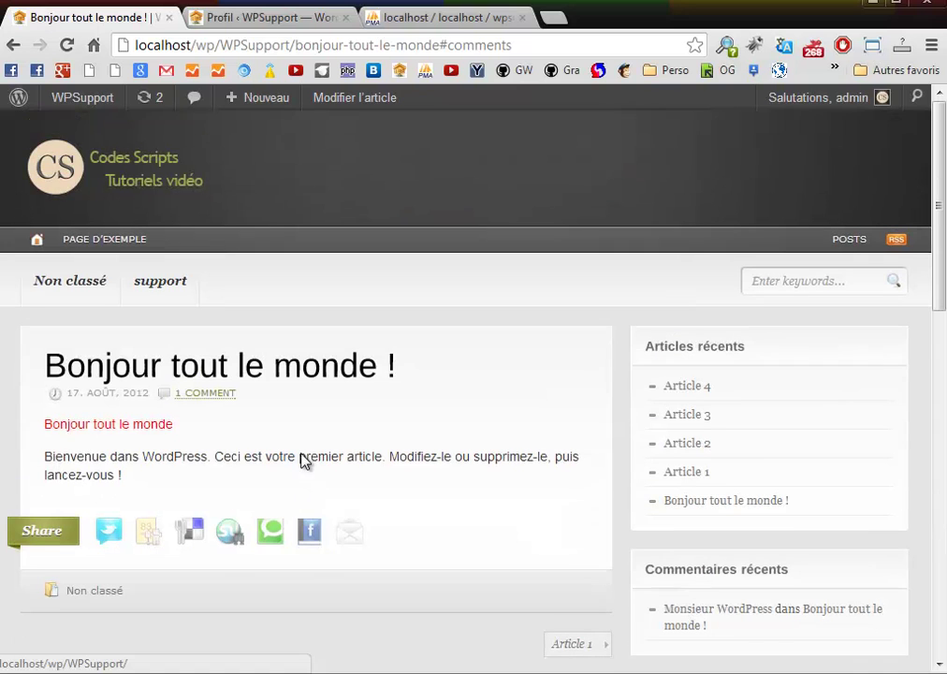
left_click(139, 189)
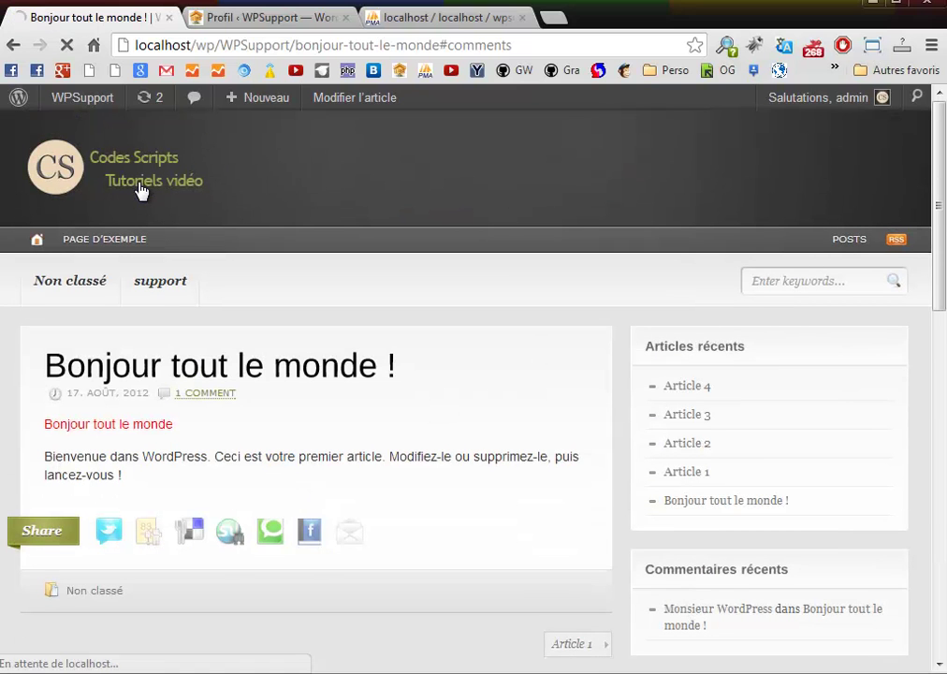
Step: In a new SQL query window for the wpsupport database, enter UPDATE wp_posts SET comment_status = 'open', ping_status = 'open';
left_click(394, 16)
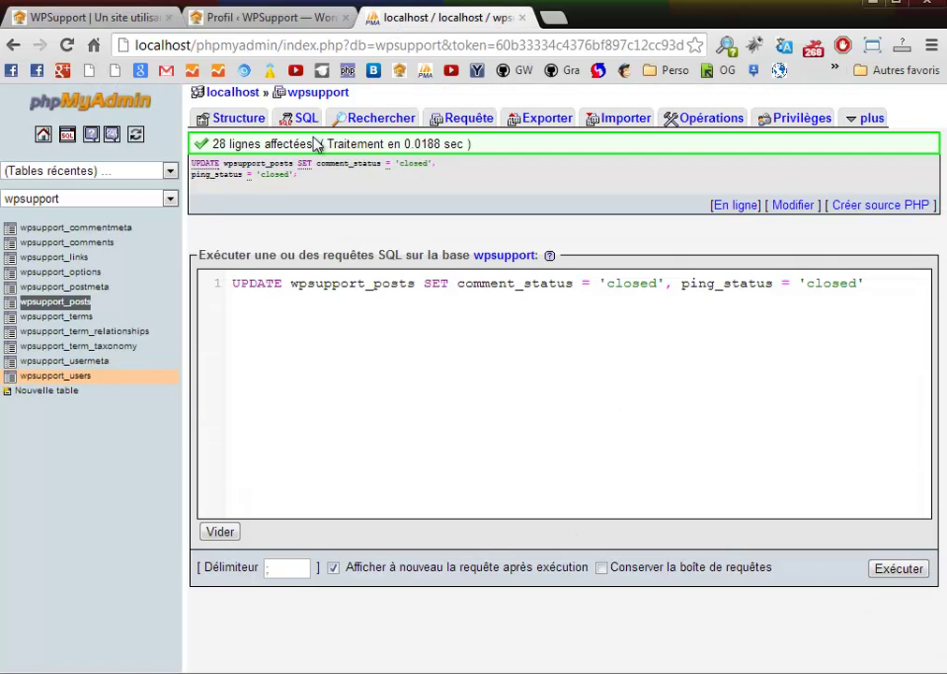
left_click(309, 92)
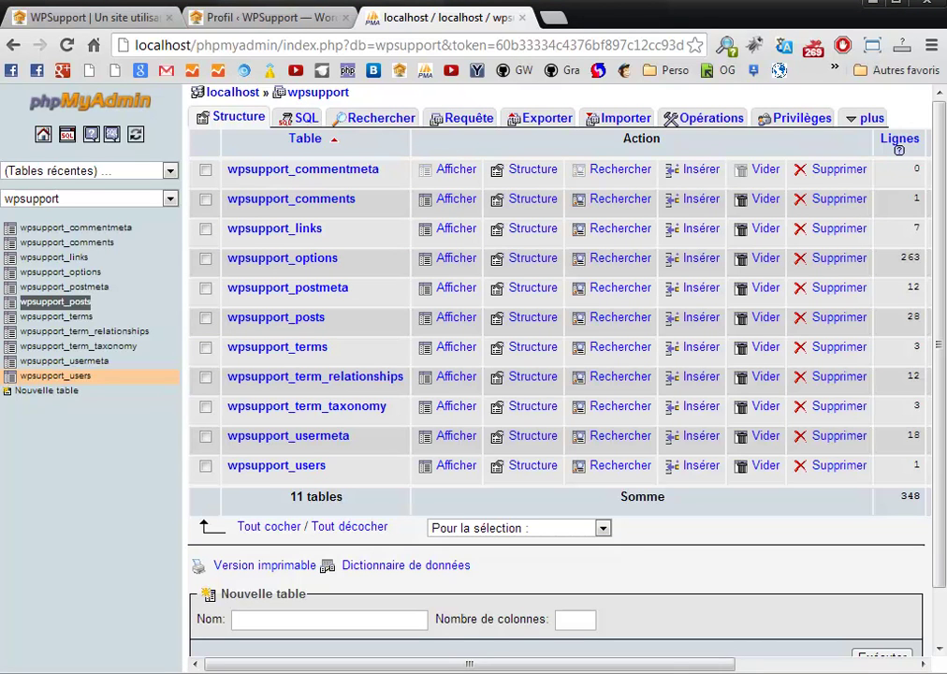
left_click(67, 134)
left_click_drag(281, 12, 494, 161)
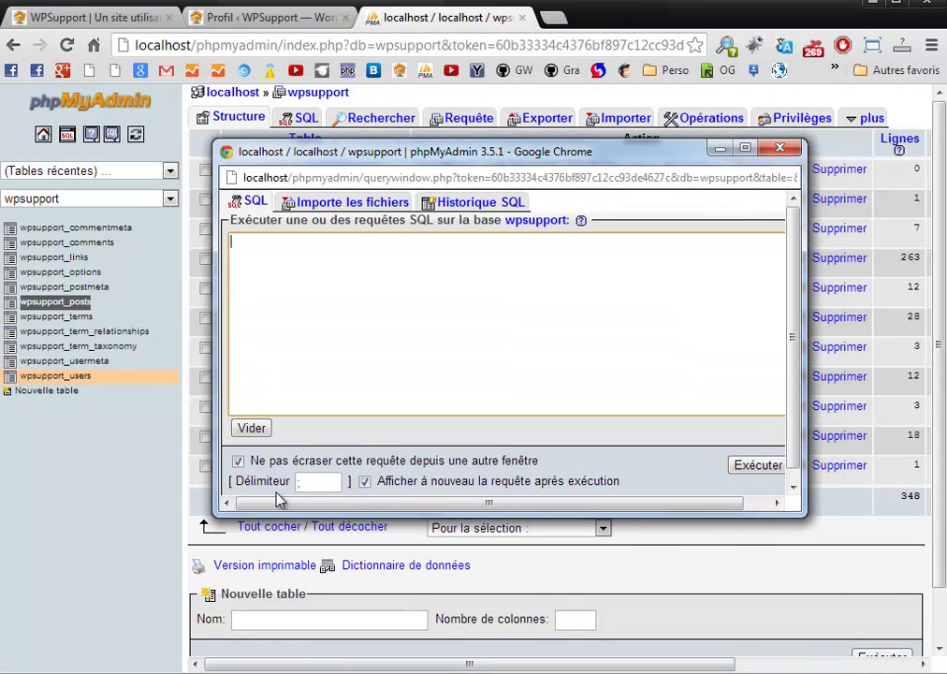
type("UPDATE wp_posts SET comment_status = 'open', ping_status = 'open';")
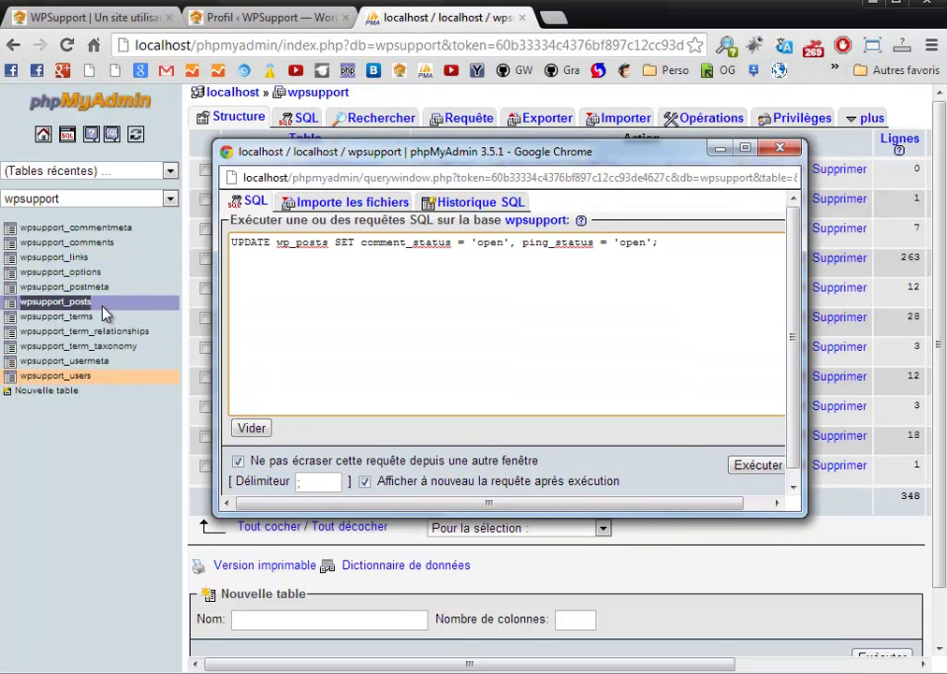
Step: Replace wp_posts in the query with the copied table name wpsupport_posts, execute it, and return to the wpsupport table list
left_click(102, 320)
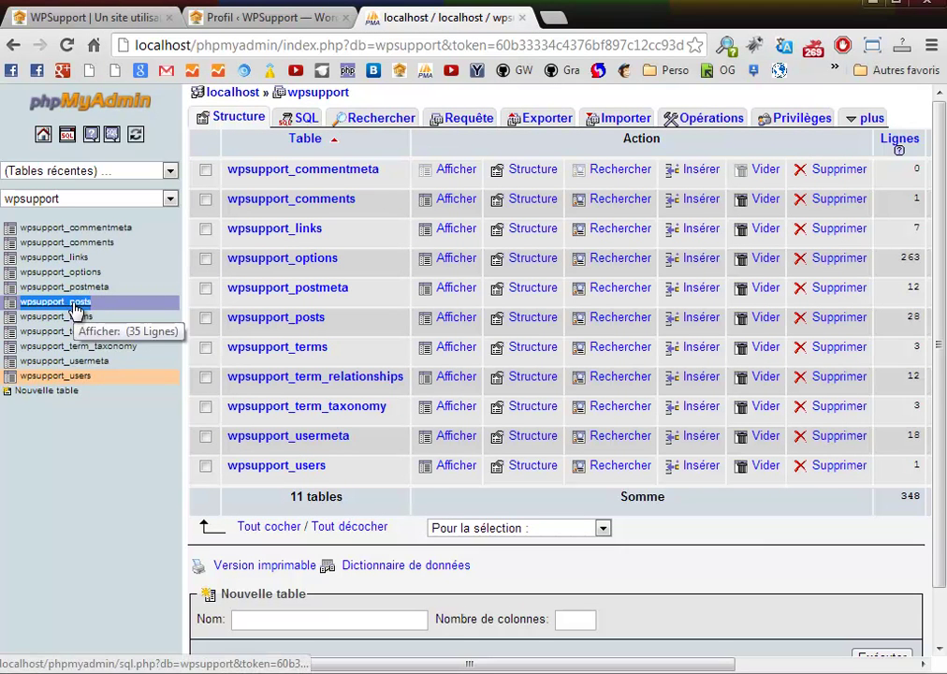
right_click(75, 309)
left_click(117, 416)
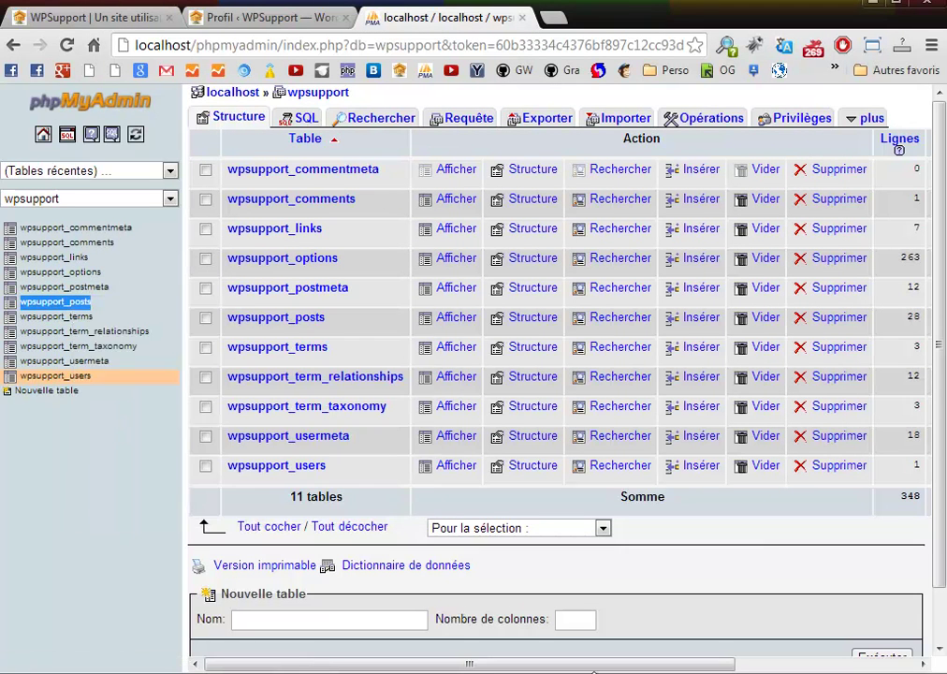
key("alt+Tab")
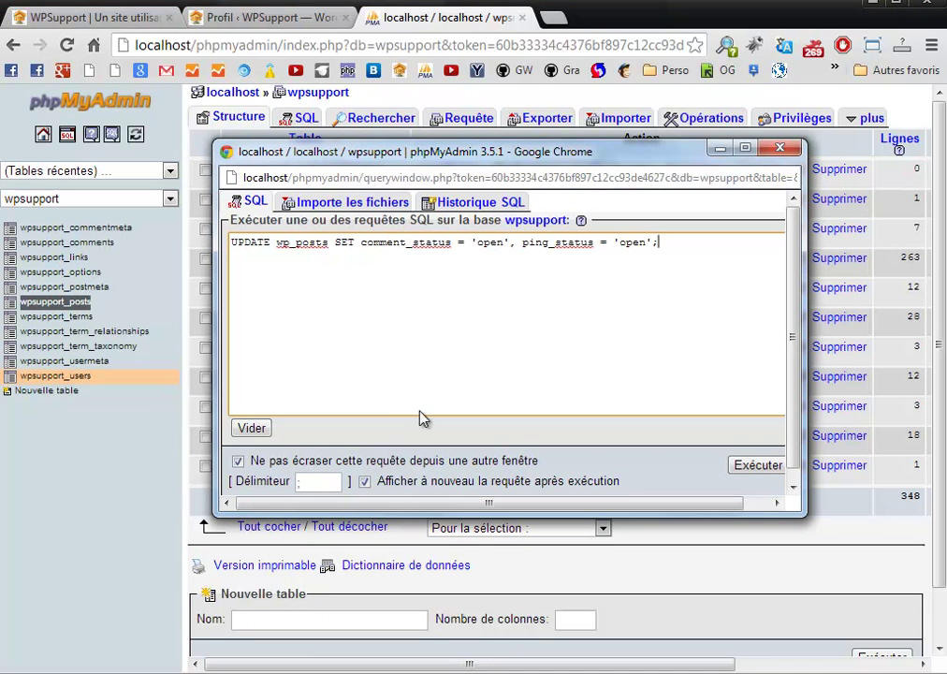
left_click_drag(333, 246, 276, 245)
type("wpsupport_posts")
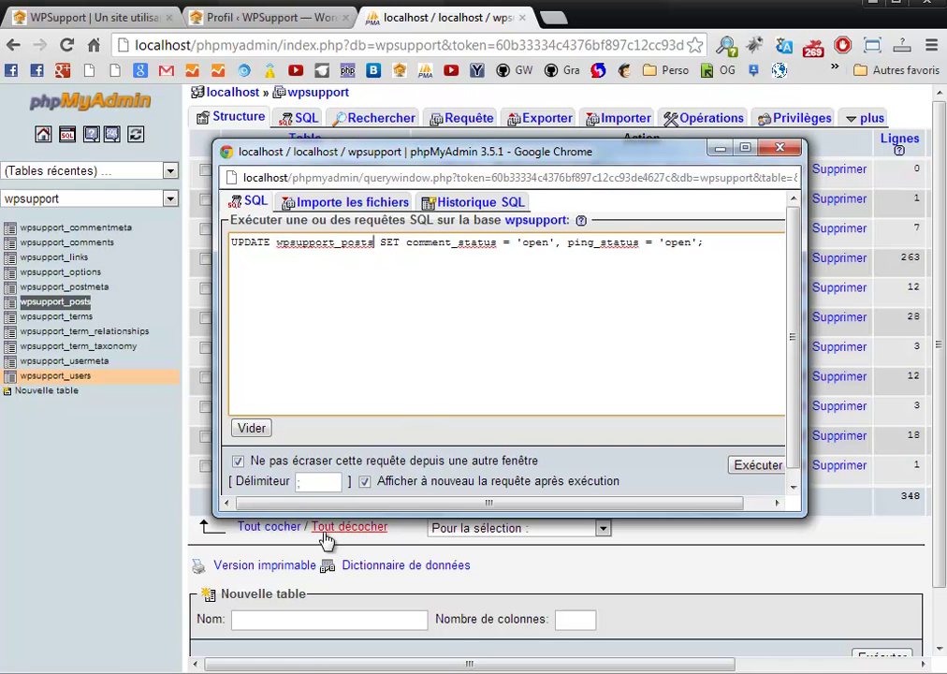
left_click(754, 468)
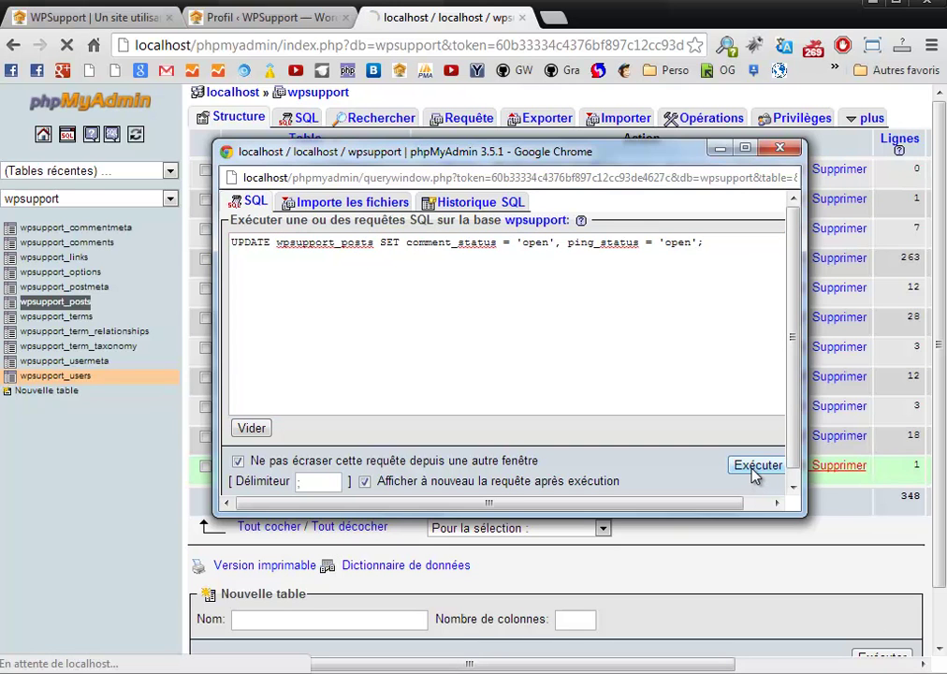
left_click(779, 148)
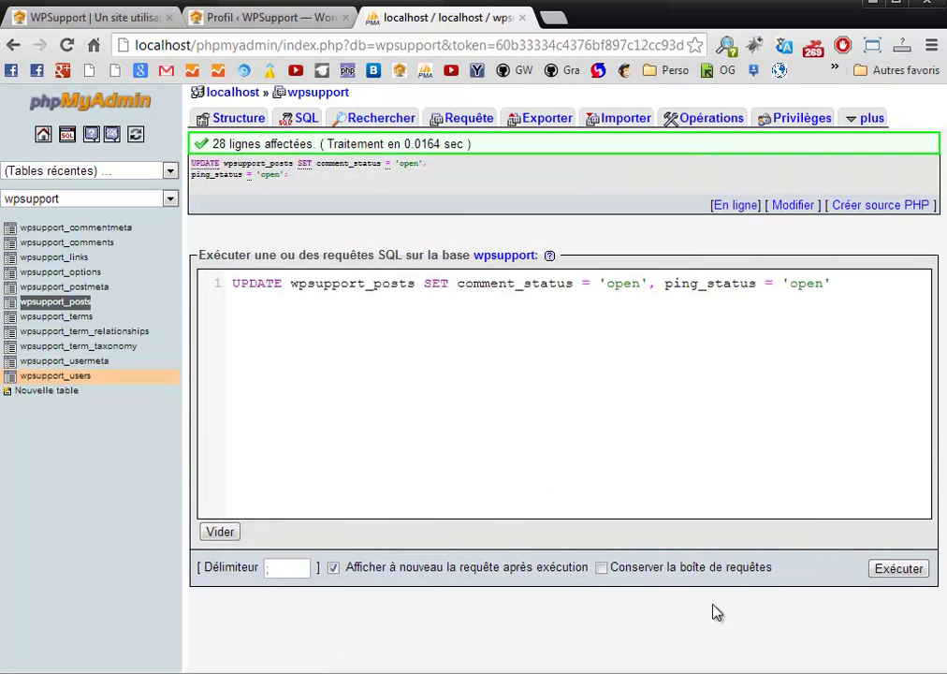
left_click(302, 101)
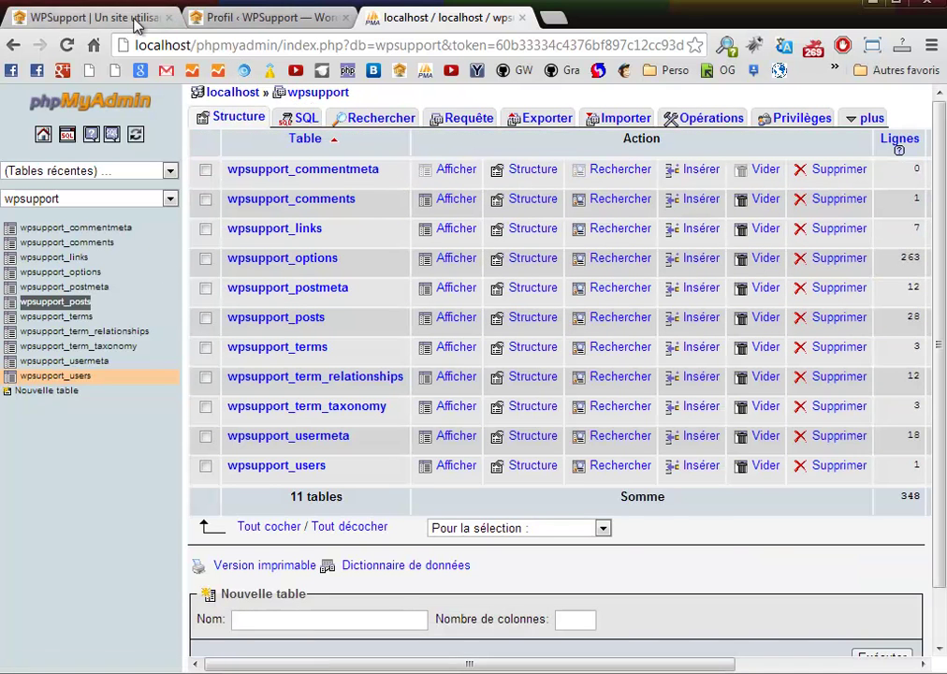
Step: Reload the WPSupport home page and check the comment status of every article down the page
left_click(145, 23)
left_click_drag(398, 418, 392, 427)
key("F5")
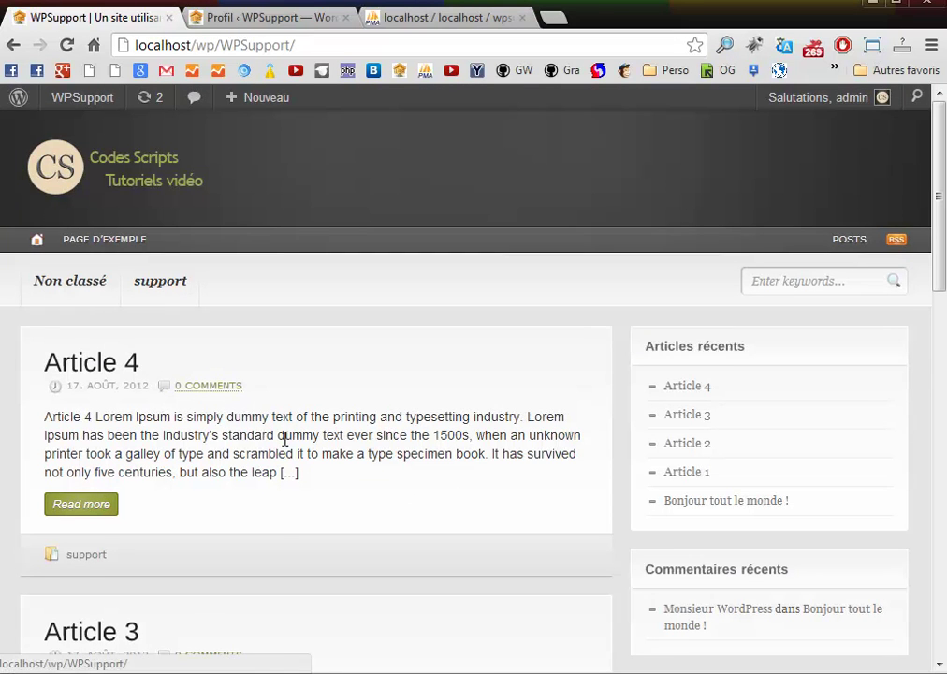
scroll(285, 454, "down", 8)
scroll(286, 455, "down", 4)
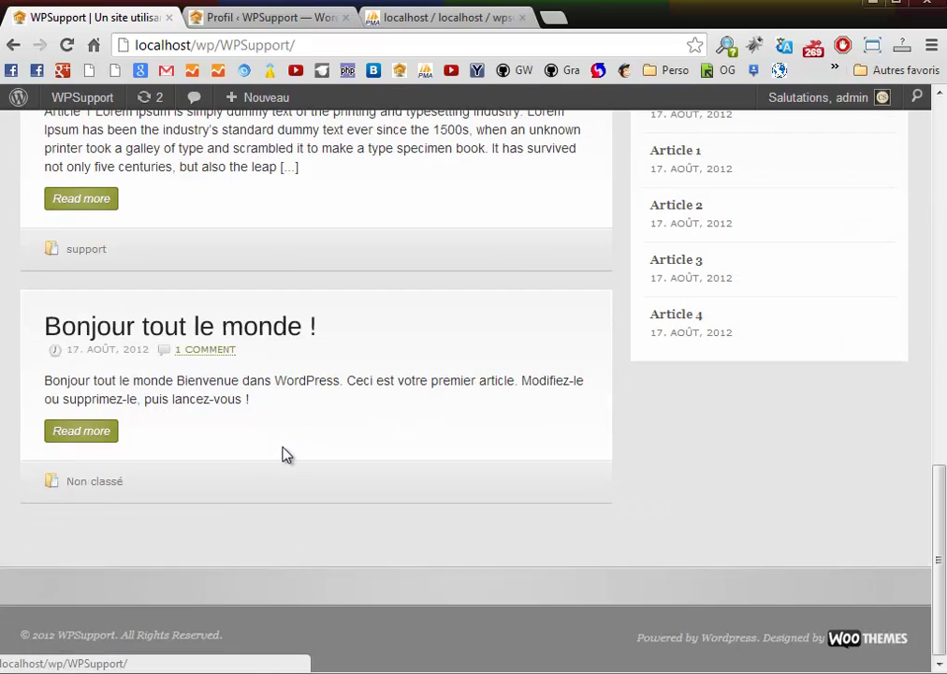
scroll(286, 455, "up", 12)
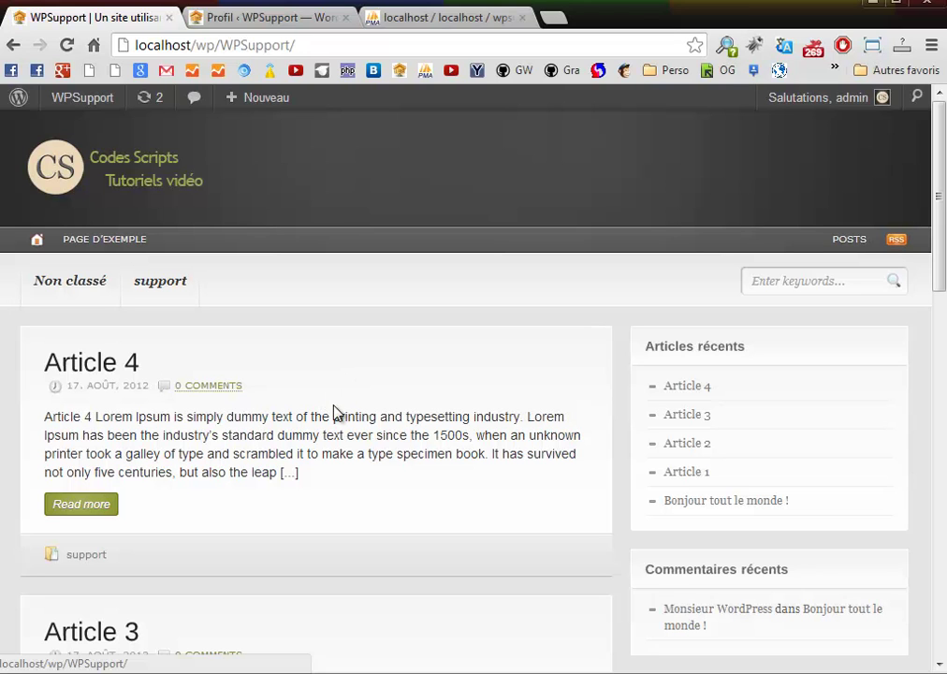
scroll(337, 398, "down", 6)
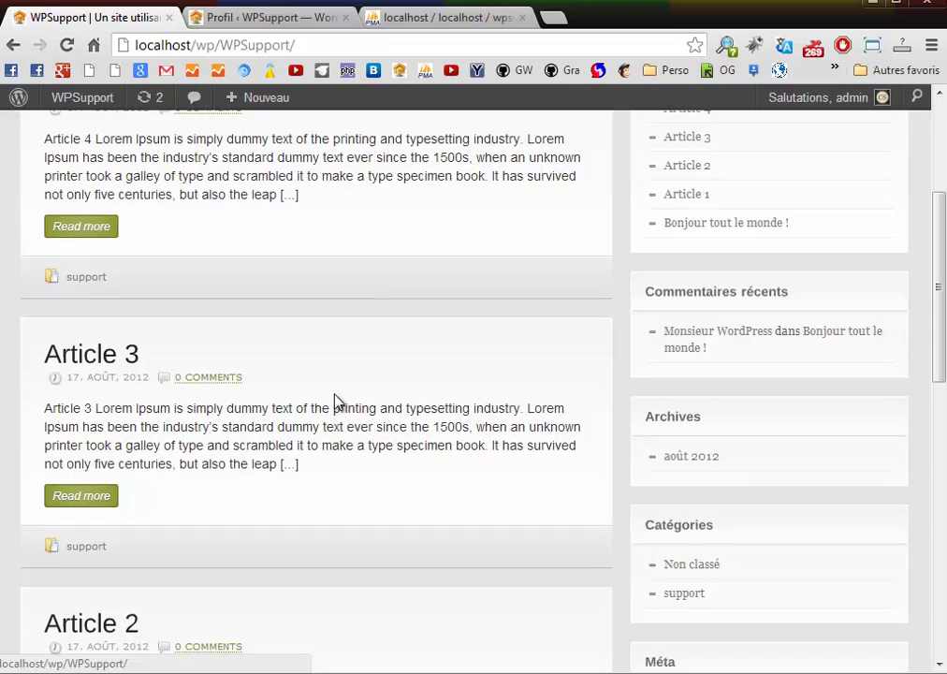
scroll(335, 393, "up", 6)
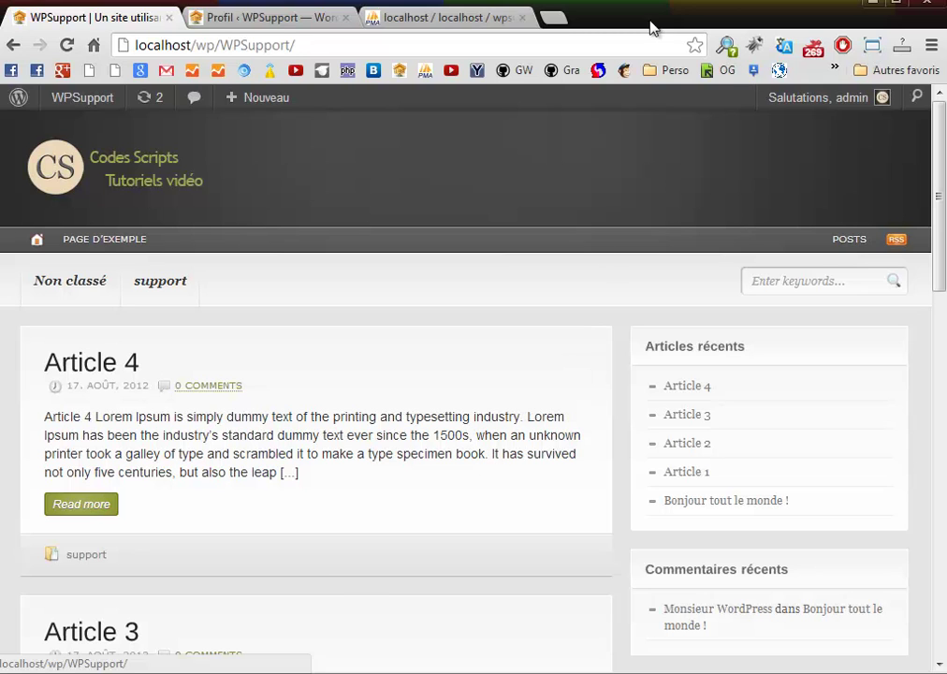
Step: On the WordPress profile page, examine the login name, nickname and public display name fields and the account greeting
left_click(230, 25)
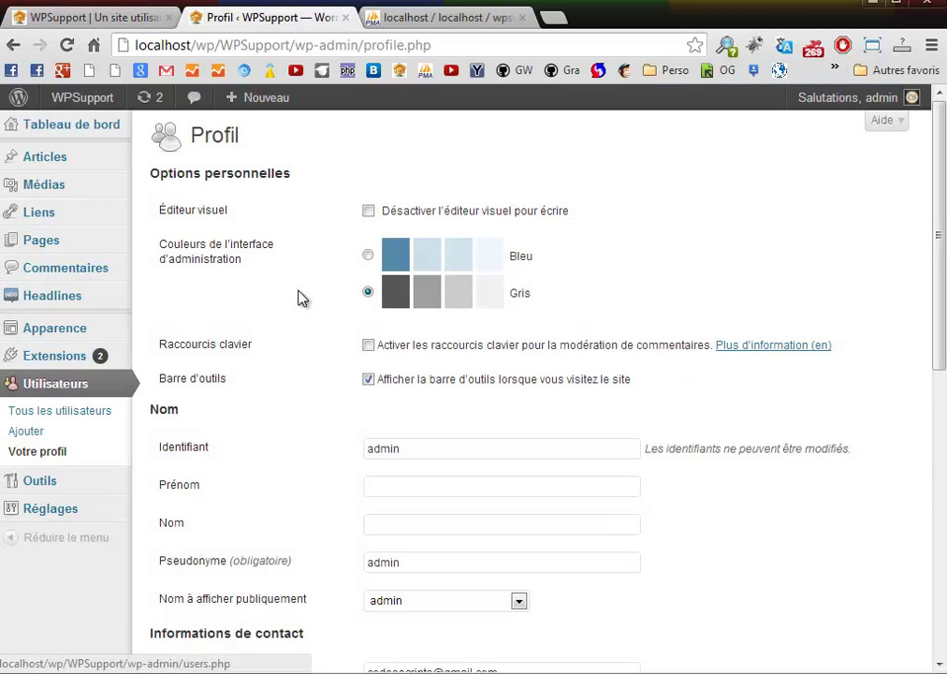
scroll(305, 253, "down", 2)
left_click_drag(406, 272, 366, 270)
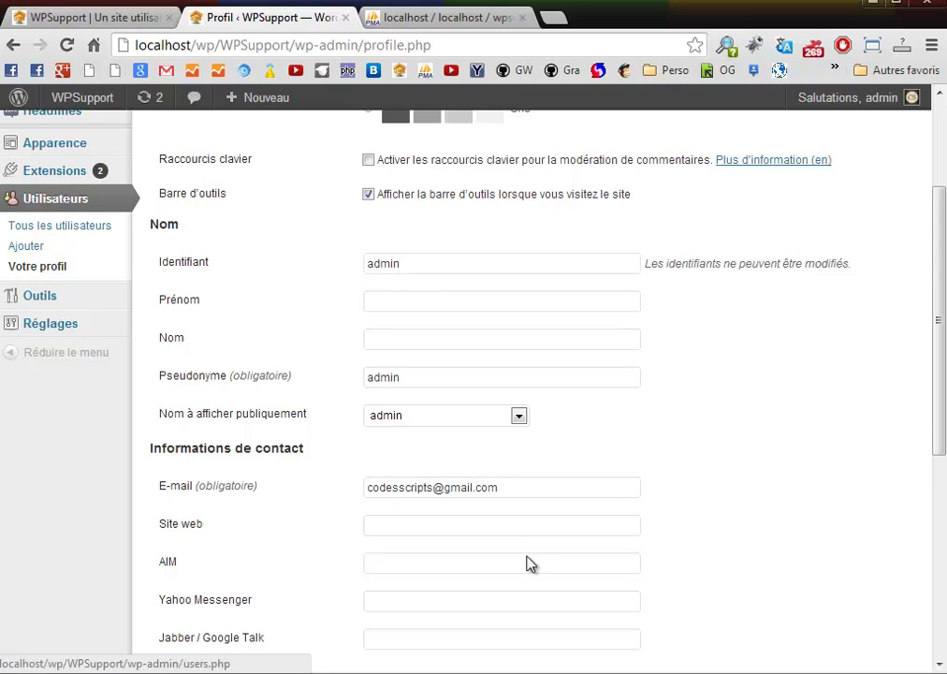
left_click(518, 421)
left_click(416, 379)
left_click_drag(416, 378, 367, 384)
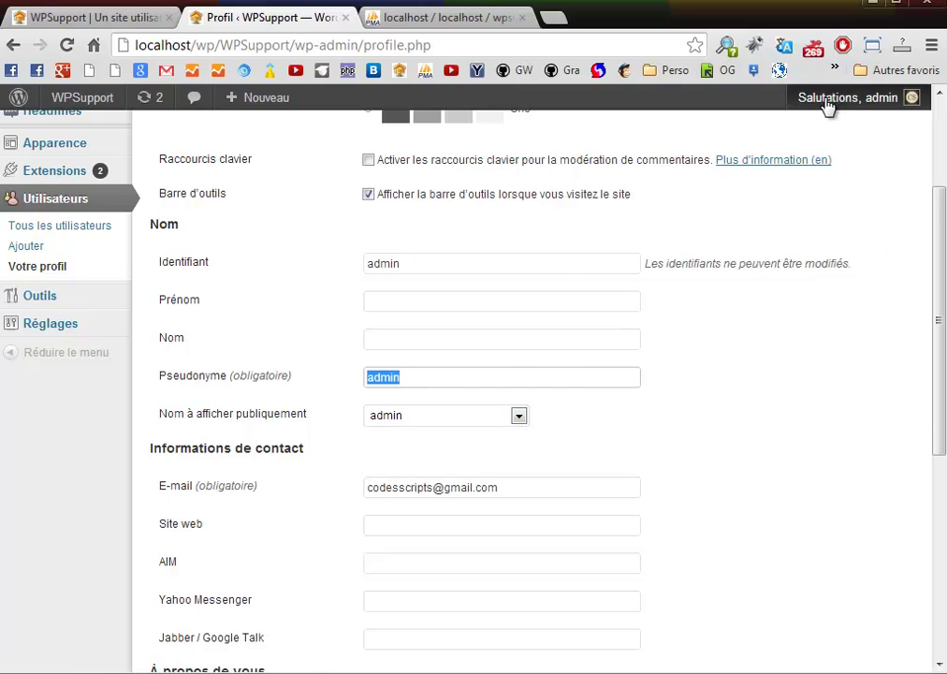
mouse_move(821, 109)
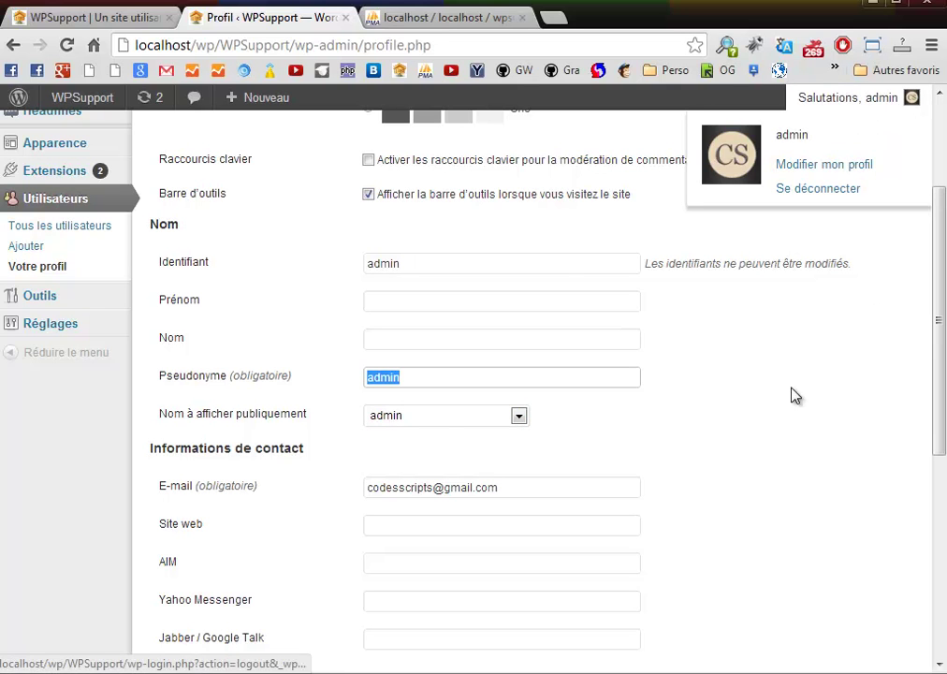
left_click(413, 376)
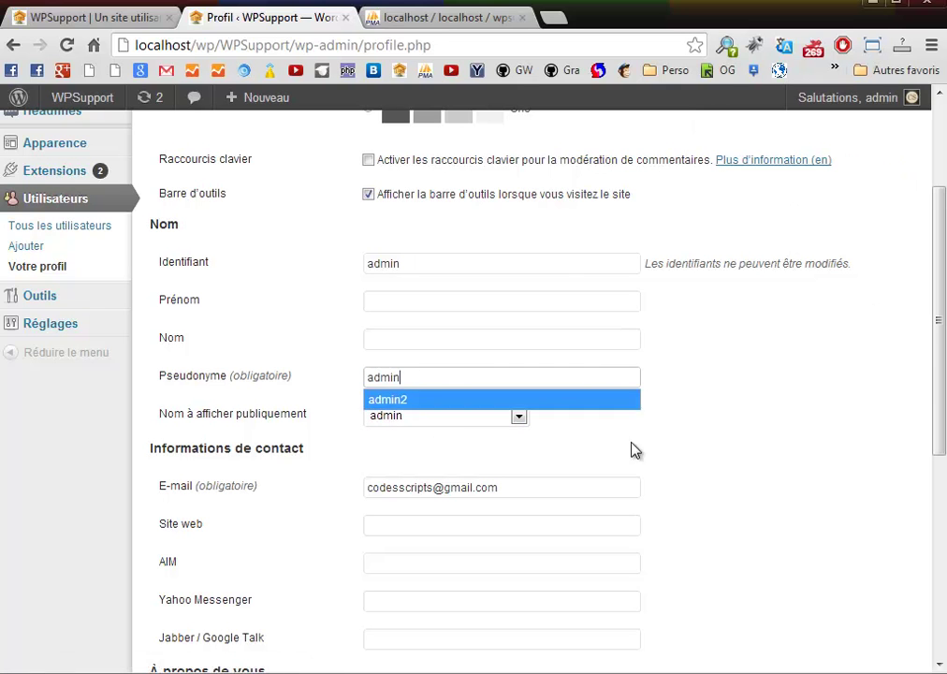
left_click(698, 454)
scroll(698, 454, "up", 3)
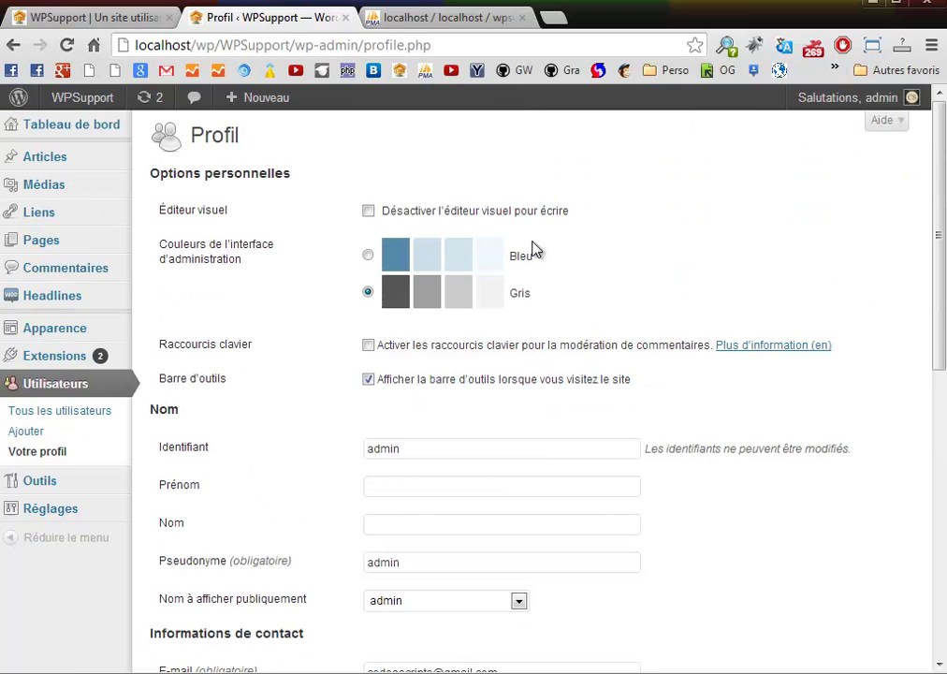
left_click_drag(413, 458, 354, 456)
left_click(499, 451)
Step: Open the wpsupport_users table in phpMyAdmin and examine all columns of its user record
left_click(408, 18)
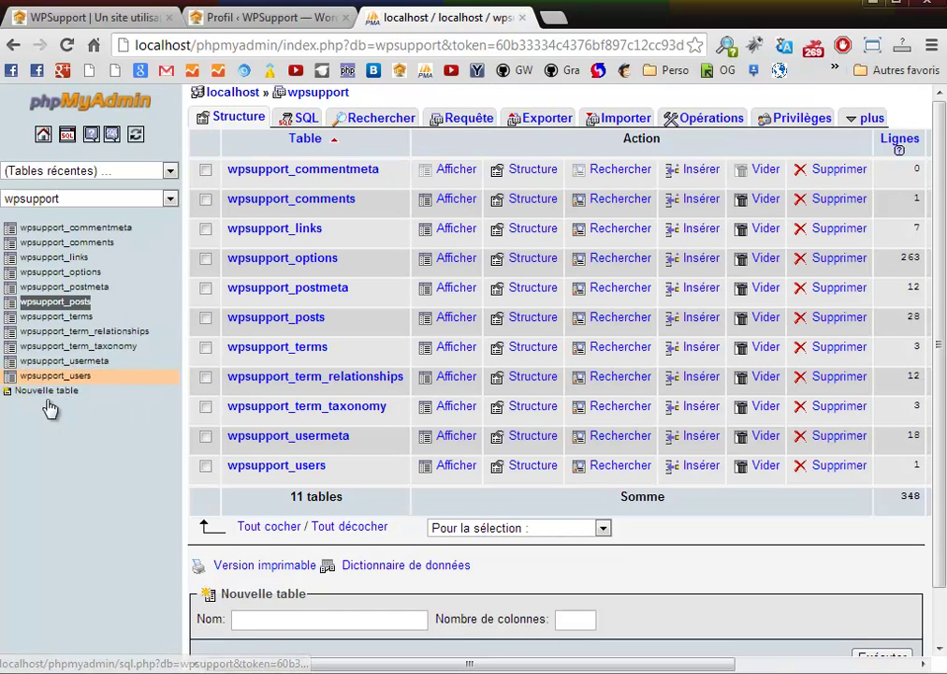
left_click(47, 382)
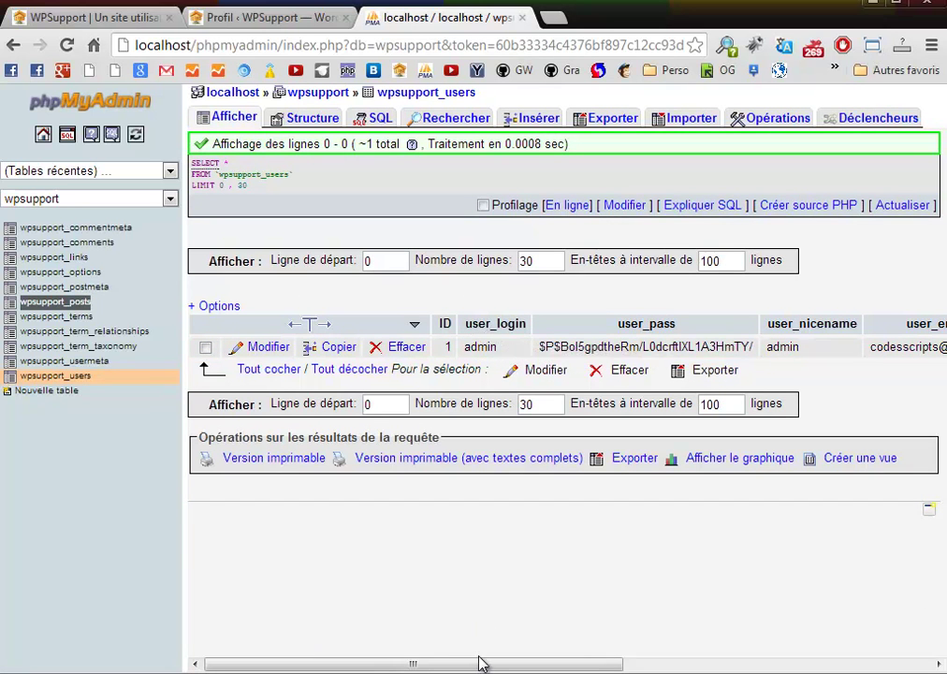
left_click_drag(482, 665, 660, 664)
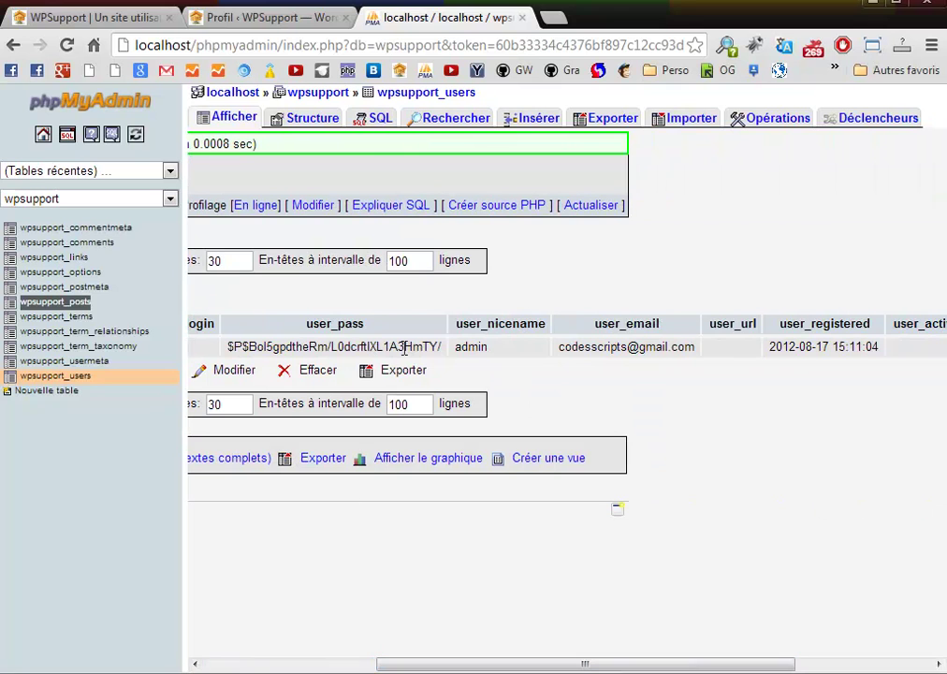
left_click_drag(522, 664, 659, 664)
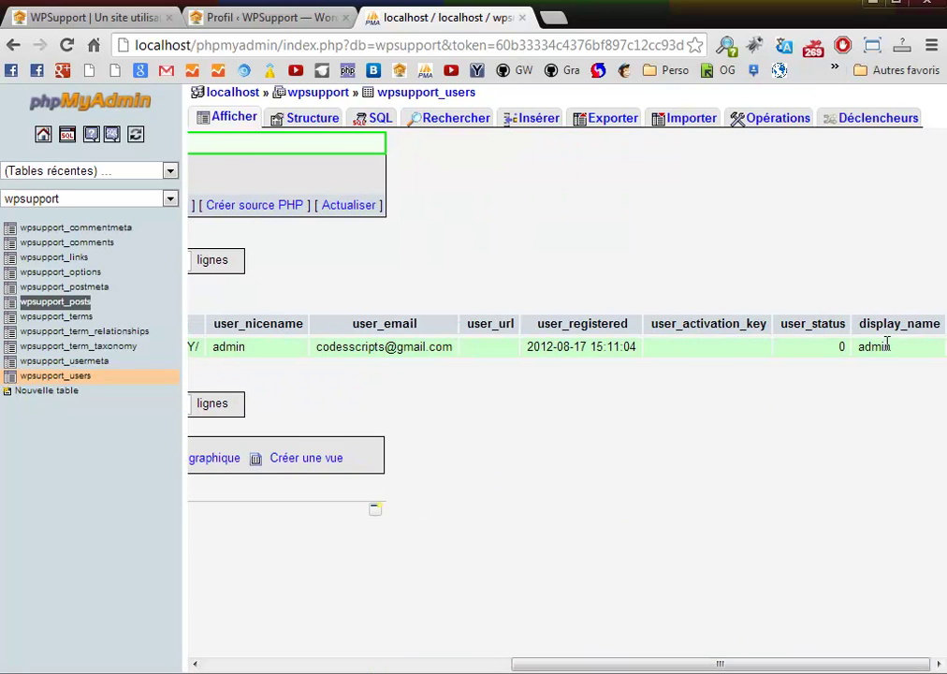
left_click_drag(589, 665, 247, 669)
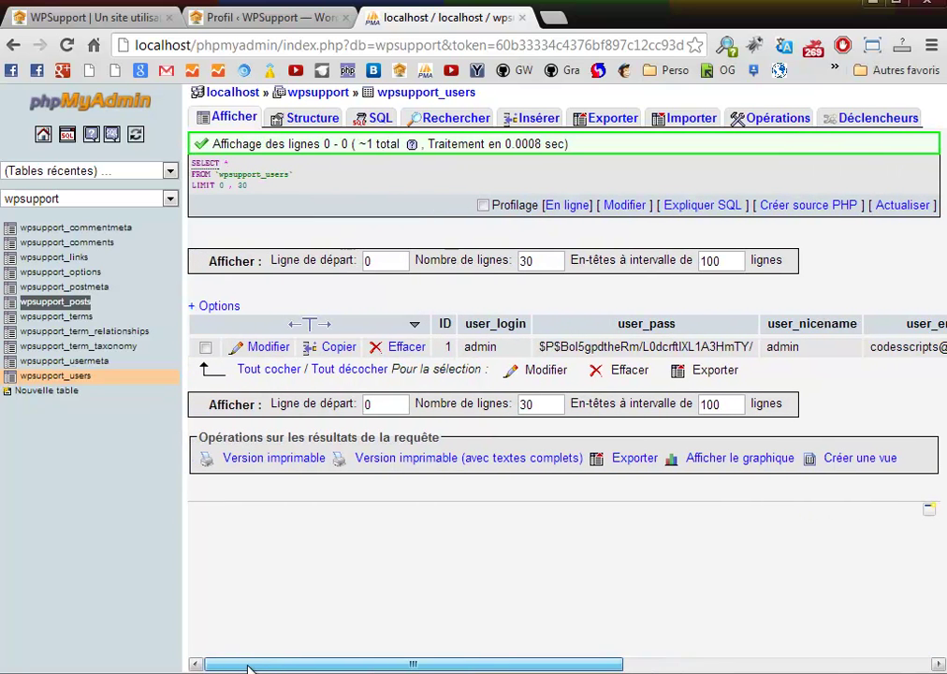
Step: Edit the admin record in wpsupport_users, set user_login to Nouveau and save the change
left_click(265, 352)
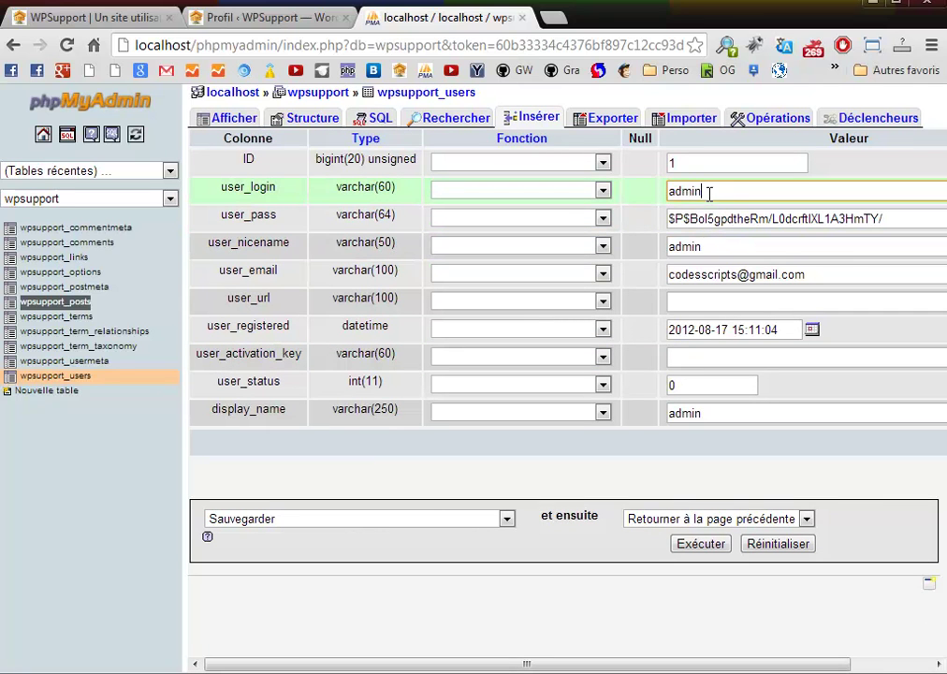
left_click_drag(710, 195, 645, 190)
type("Nouveau")
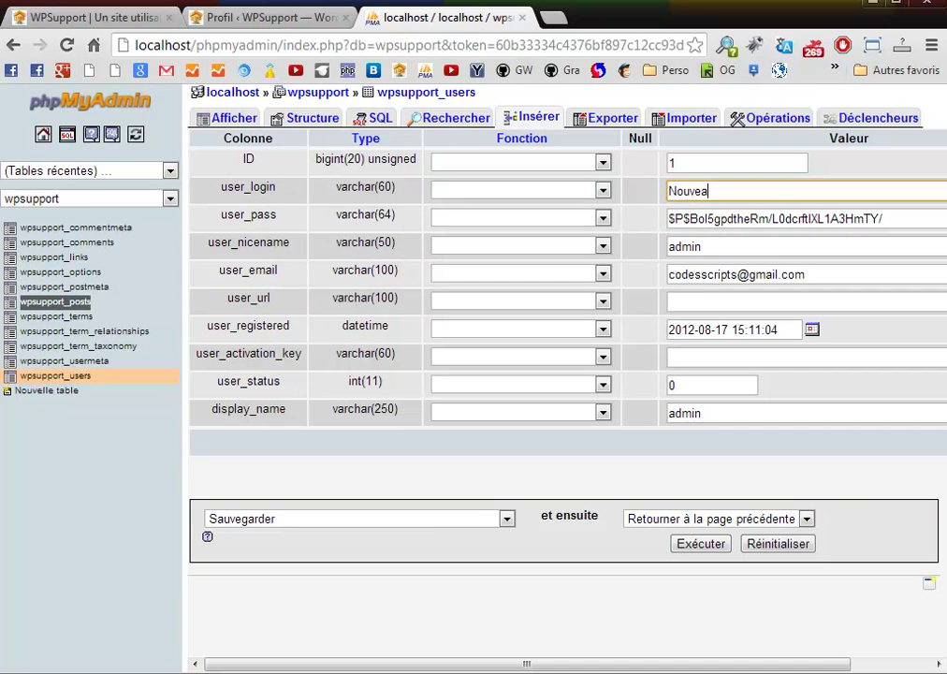
left_click(702, 544)
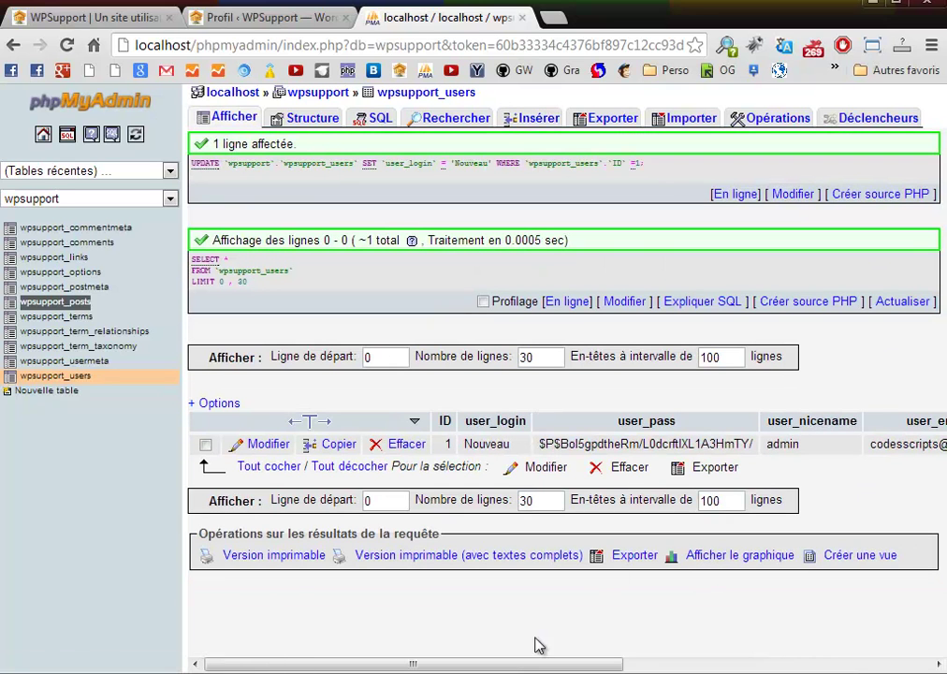
Step: Reload the WPSupport home page and return to the WordPress profile page to check the login session
left_click(98, 19)
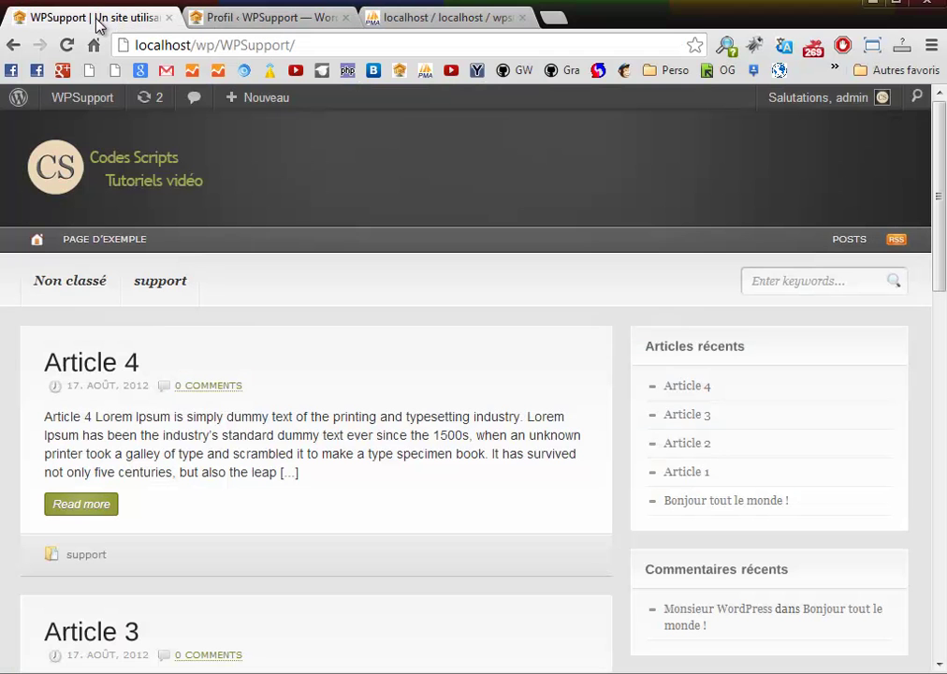
key("F5")
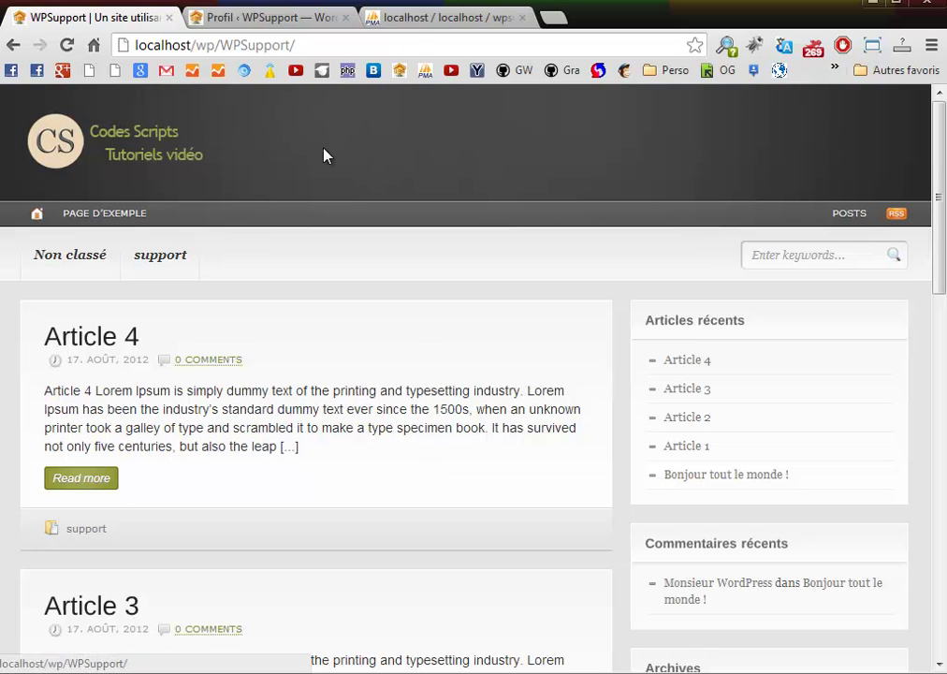
left_click(251, 22)
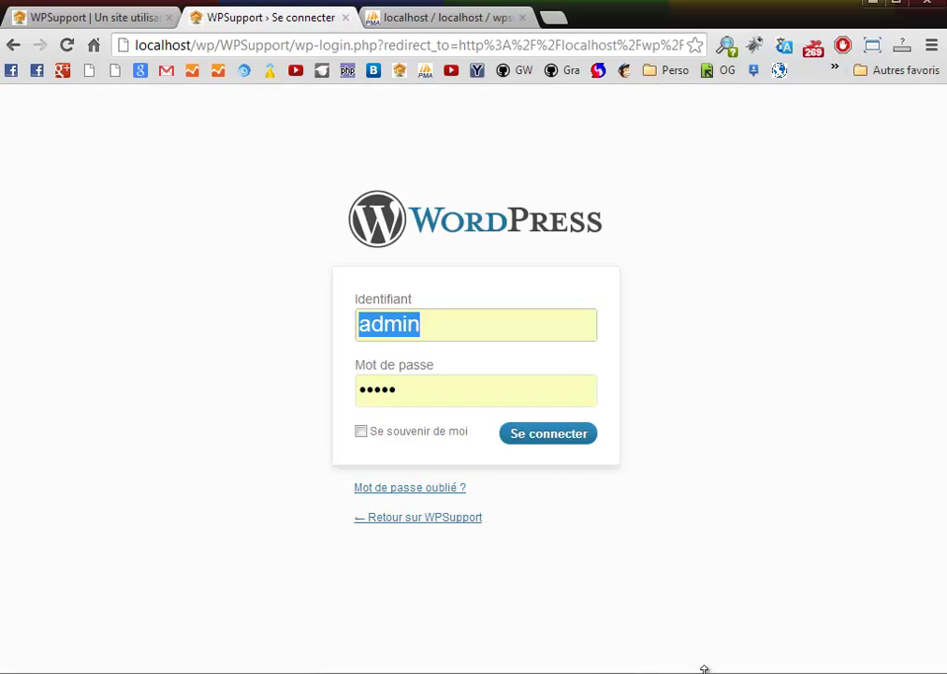
Step: Log in to WordPress with the login name Nouveau and the account password, and dismiss the browser's offer to save the password
type("Nouv")
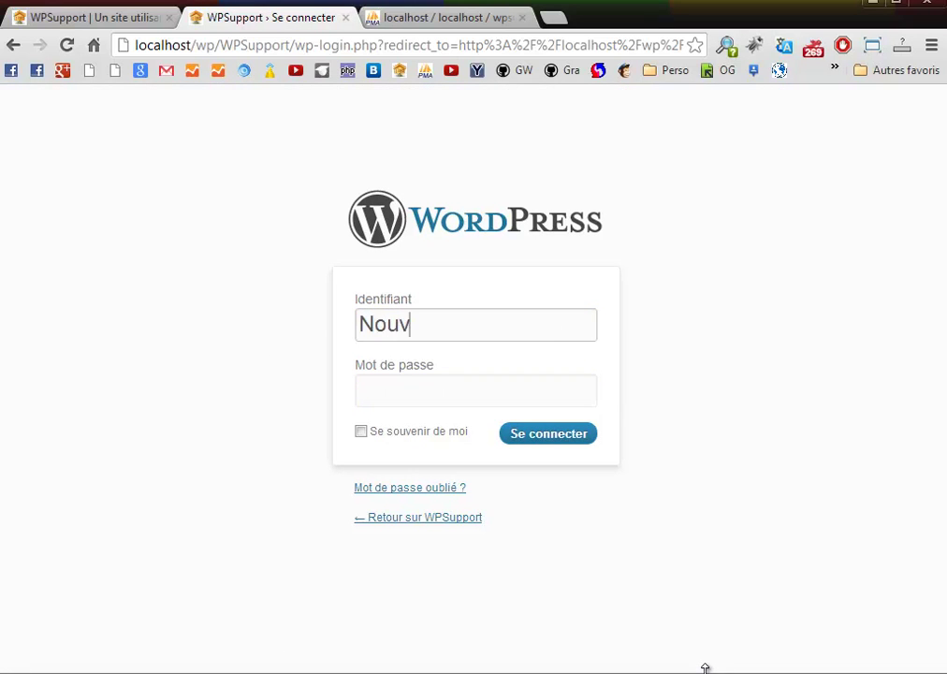
type("eau")
left_click(433, 392)
type("•••••")
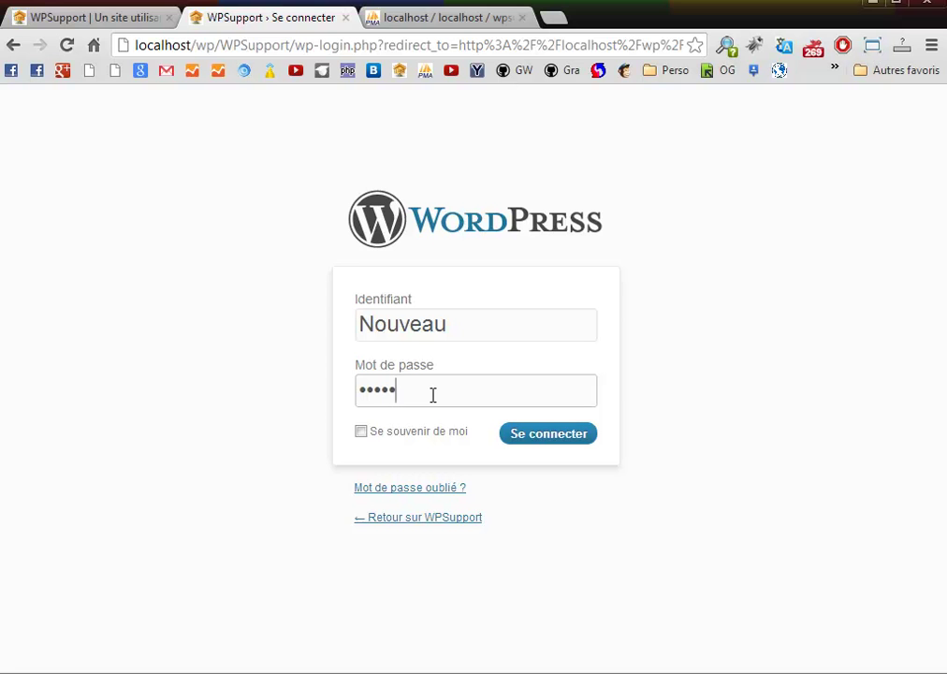
key("Return")
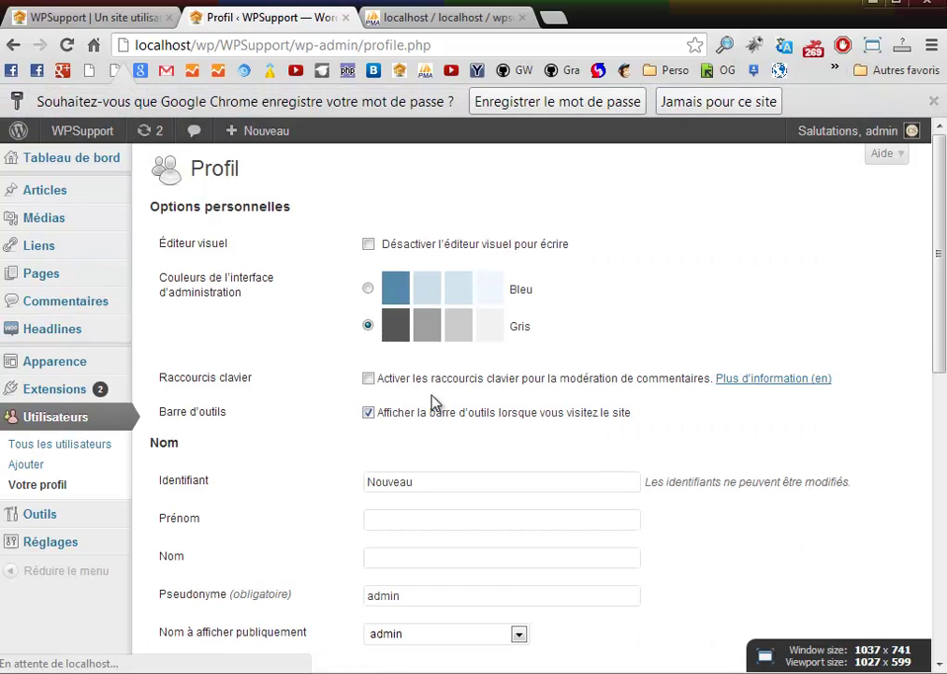
left_click(934, 103)
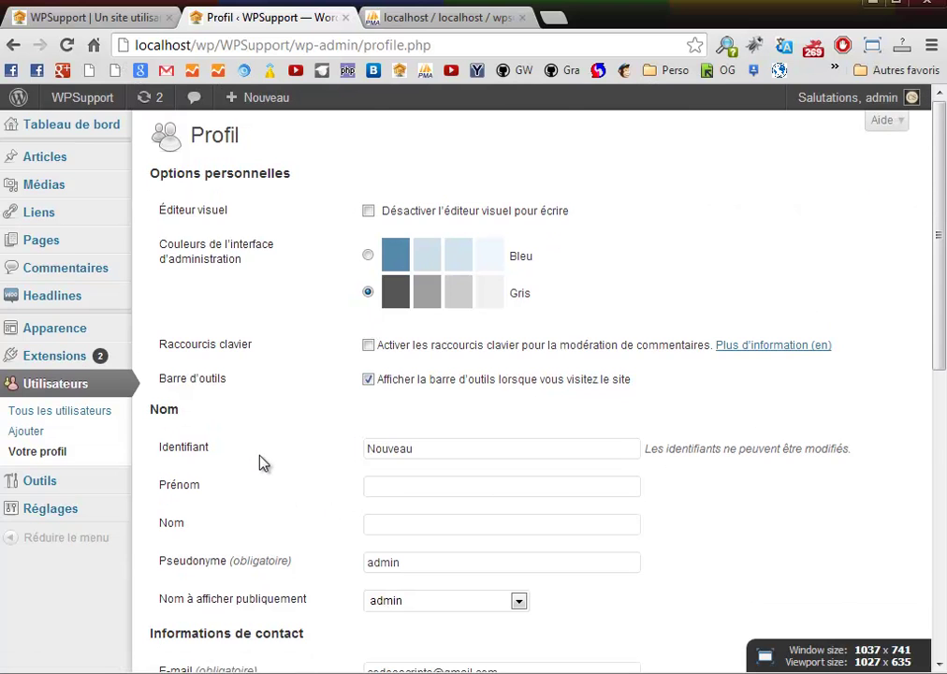
Step: Examine the login name field in the Nom section of the WordPress profile page
scroll(261, 462, "down", 2)
double_click(377, 268)
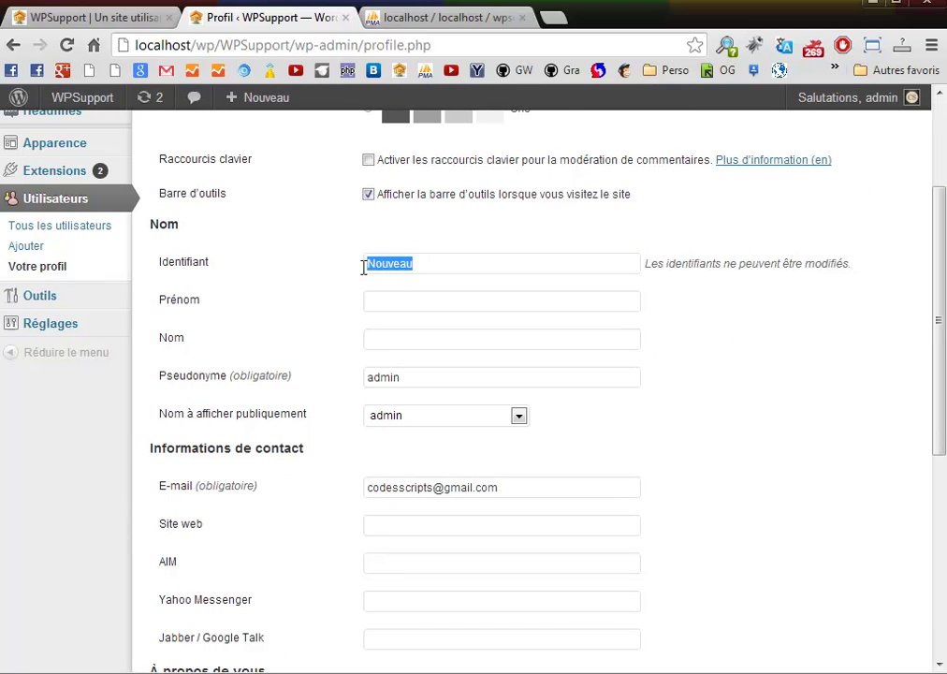
left_click(445, 269)
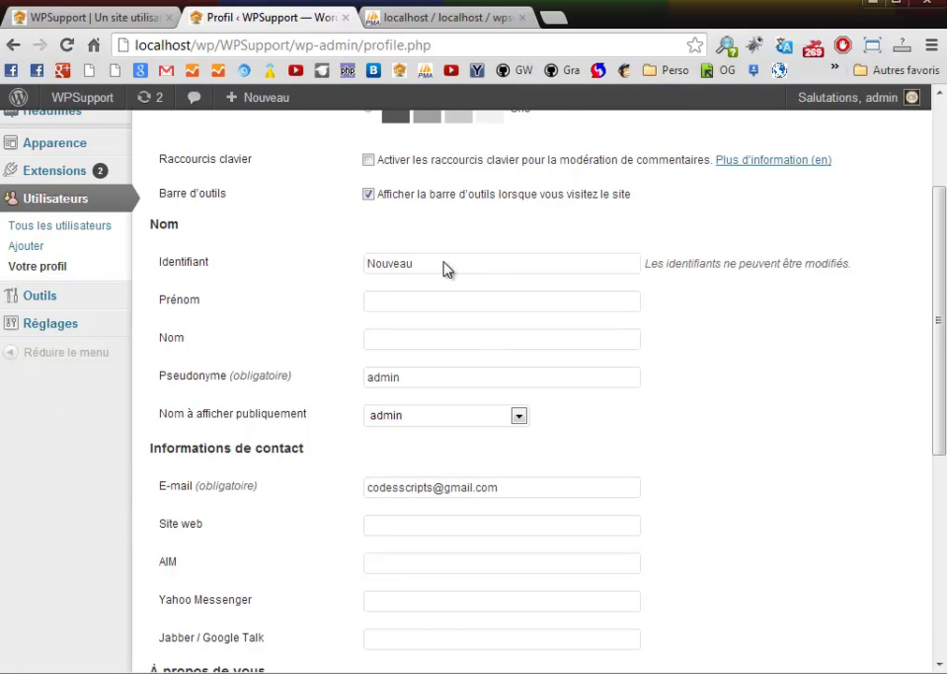
scroll(446, 270, "up", 2)
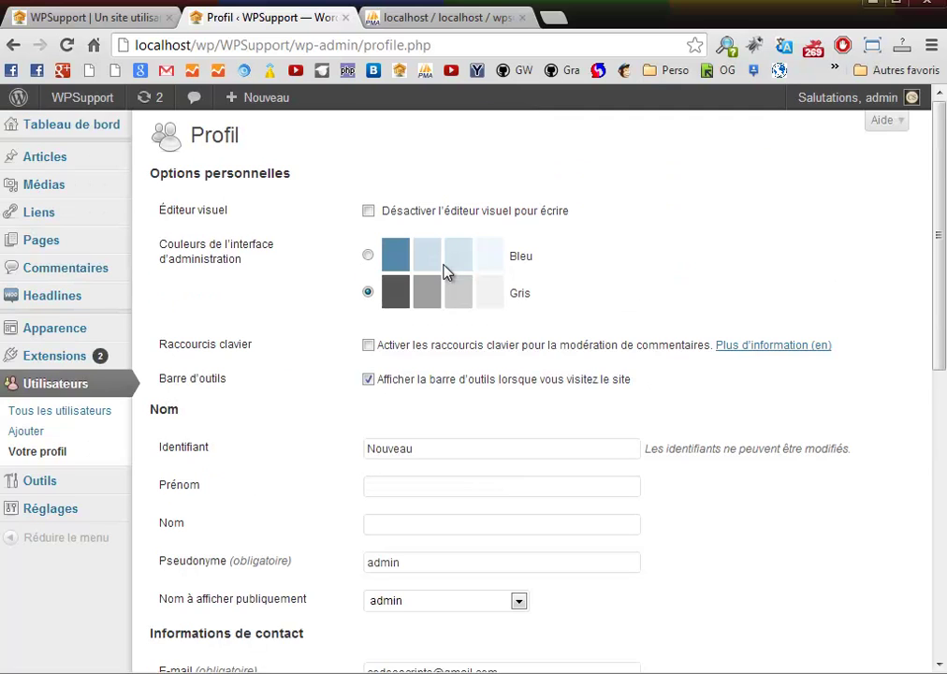
Step: Switch to phpMyAdmin, reopen the wpsupport_users table, set the user record's user_login to admin and save the change
left_click(438, 17)
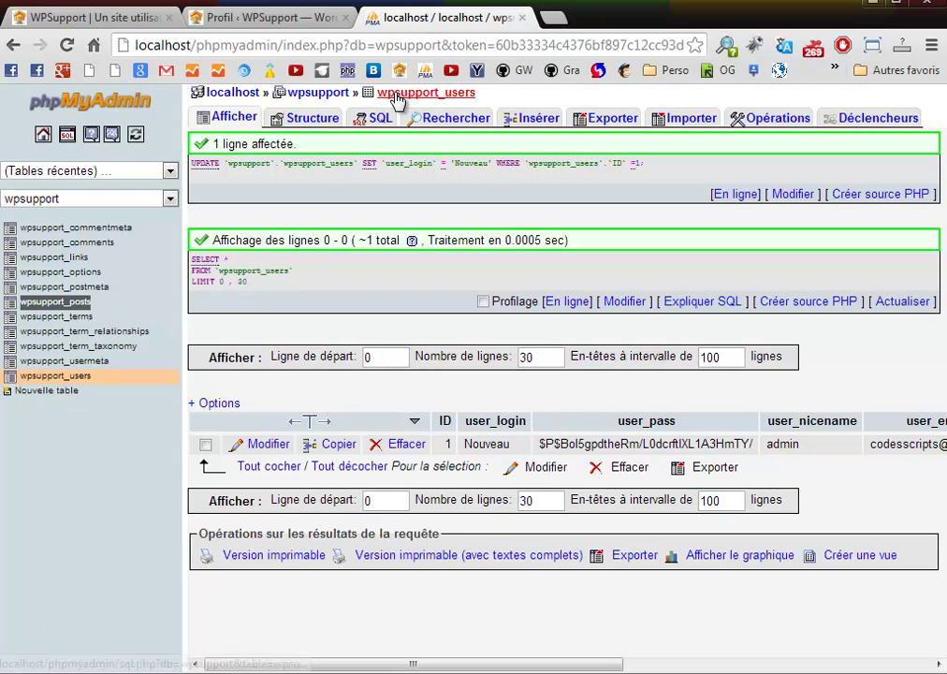
left_click(311, 94)
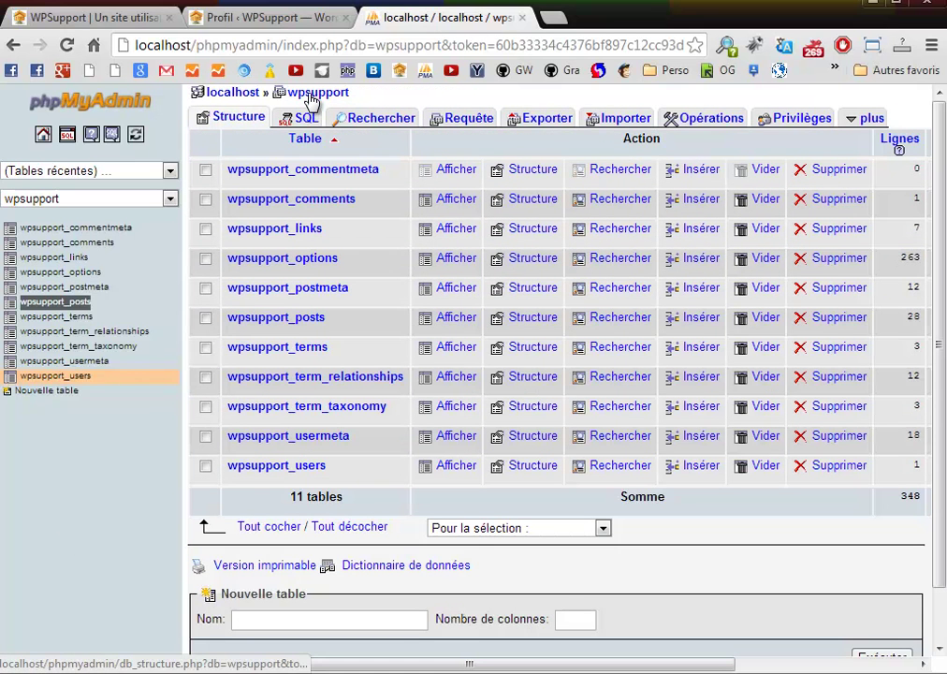
left_click(62, 378)
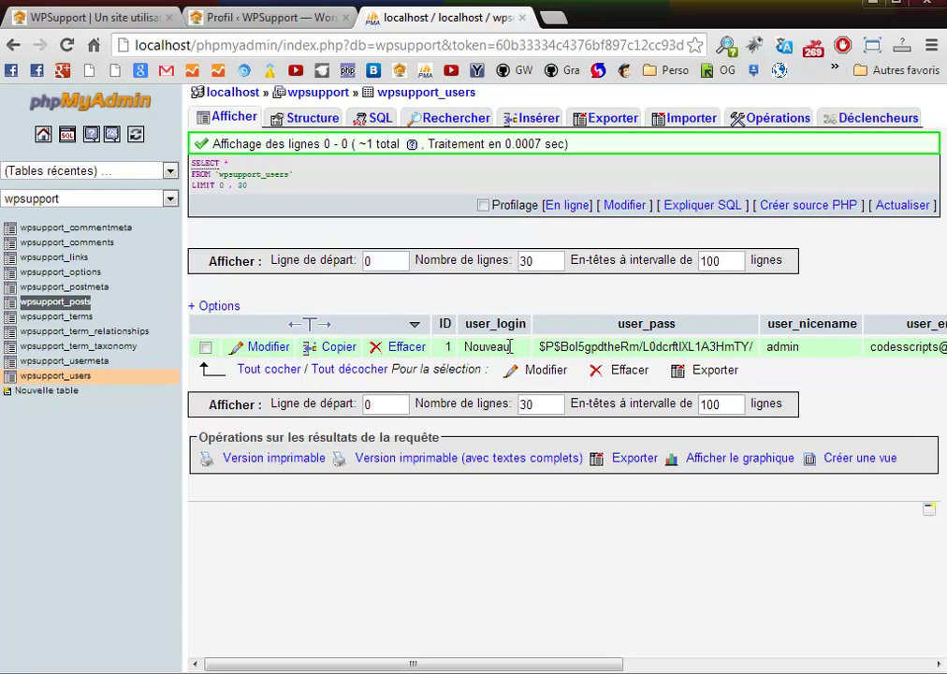
left_click_drag(506, 346, 462, 346)
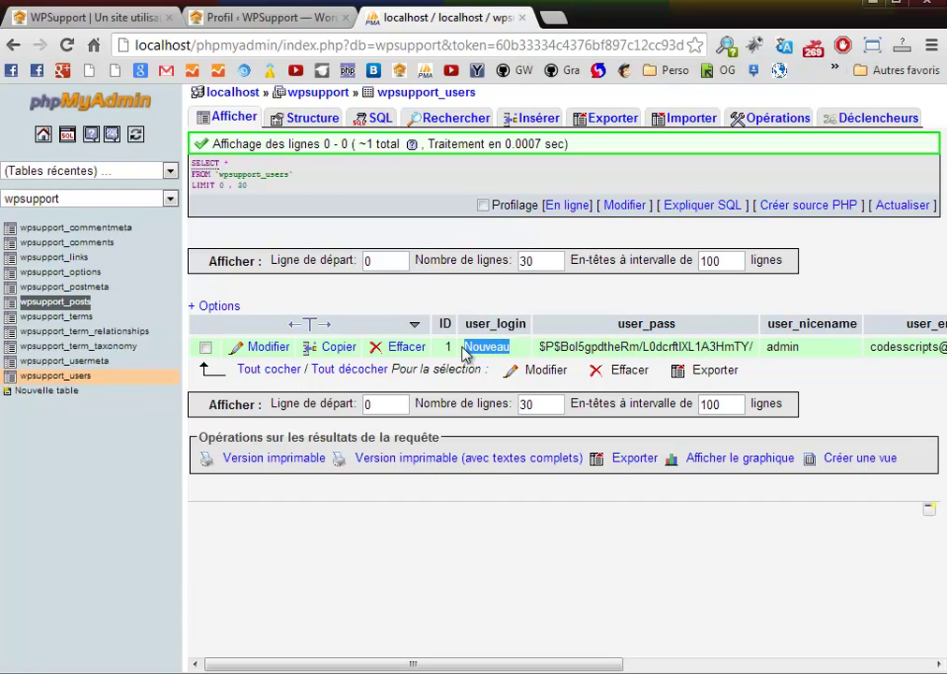
left_click(261, 351)
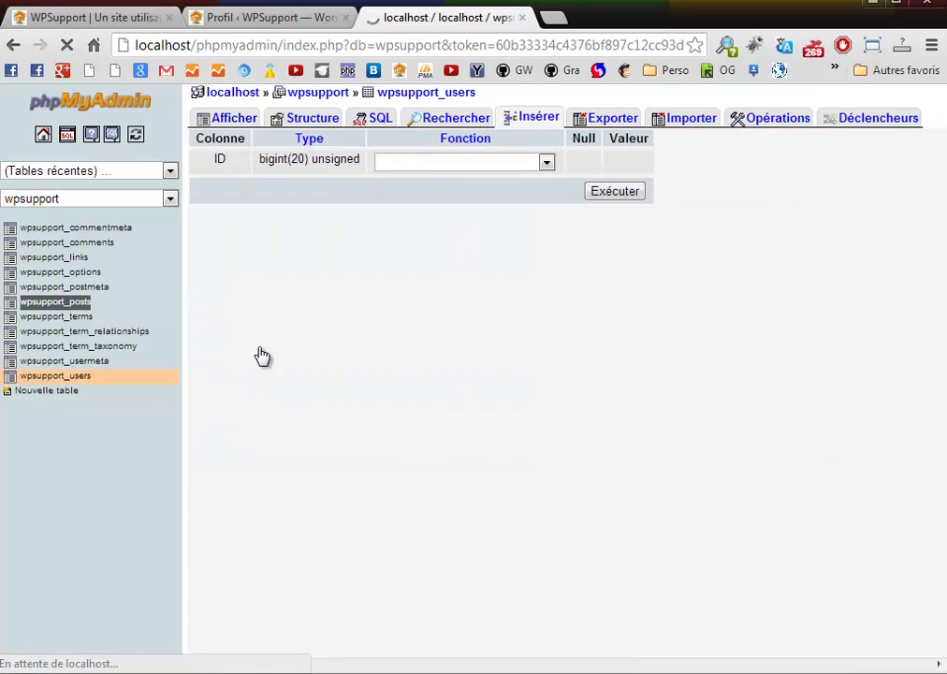
left_click_drag(716, 191, 603, 186)
type("admin")
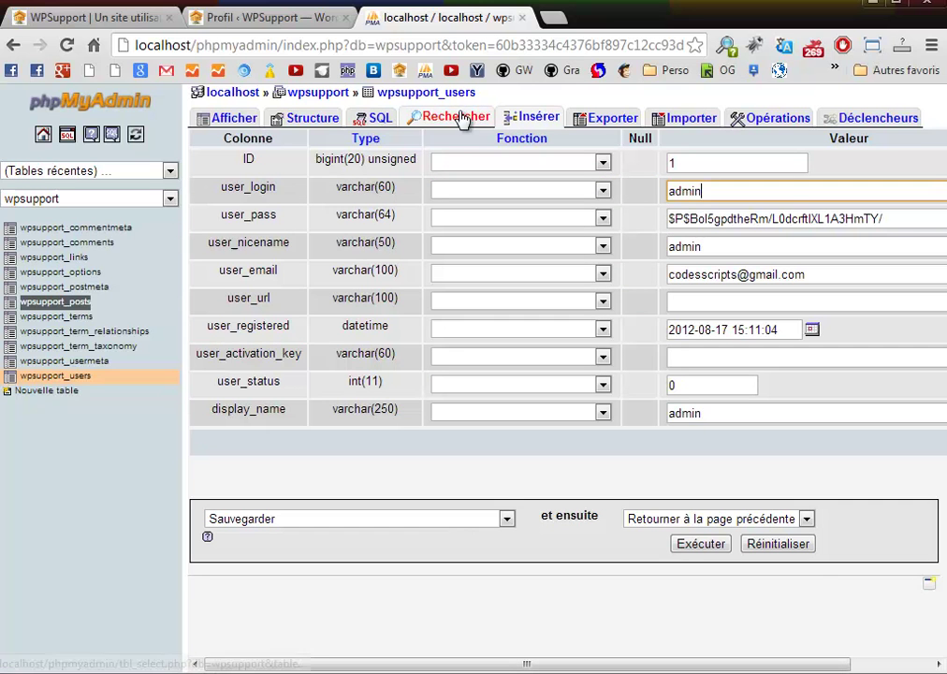
left_click(683, 547)
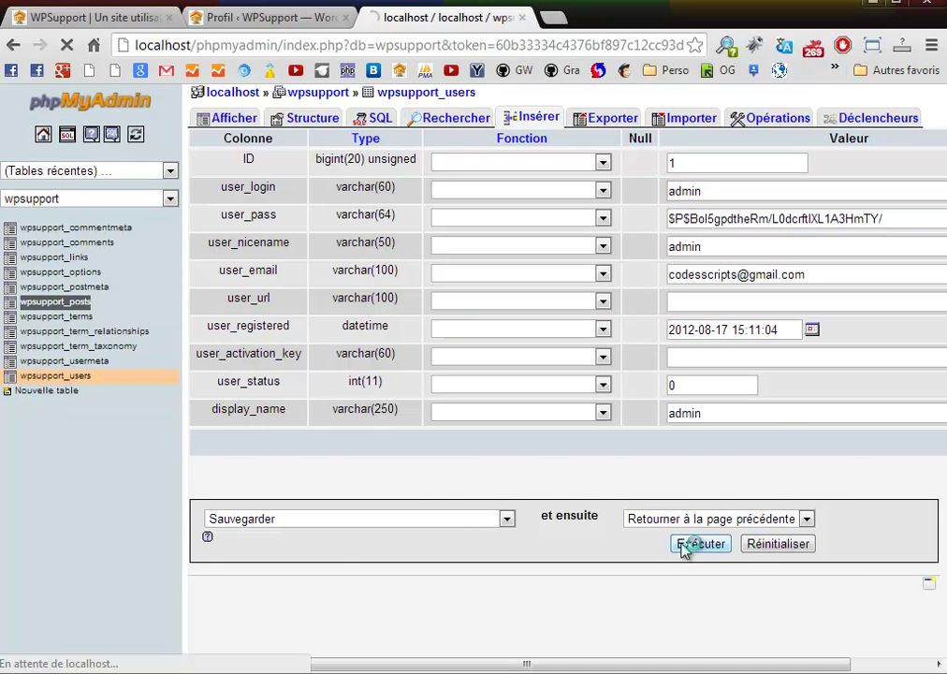
Step: Reload the WPSupport home and profile pages, and log in as admin with the prefilled credentials and "Se souvenir de moi" enabled
left_click(63, 19)
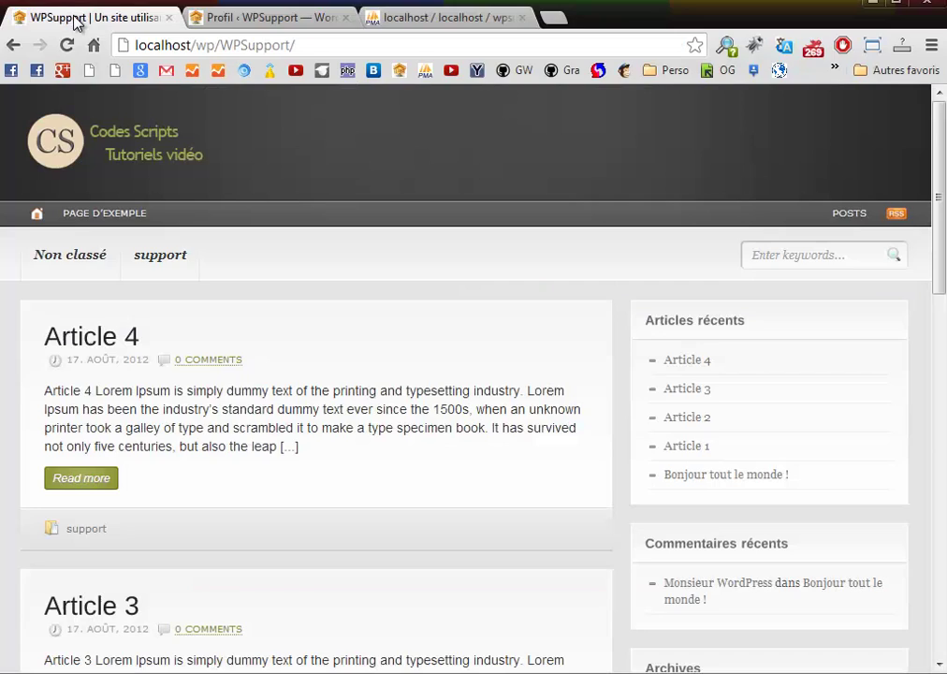
key("F5")
left_click(271, 17)
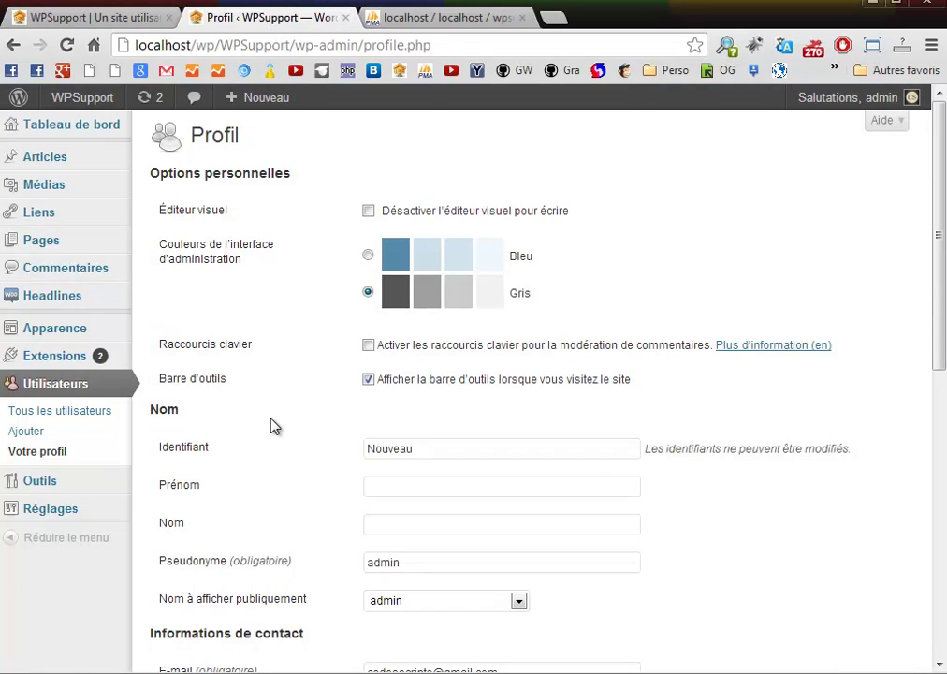
key("F5")
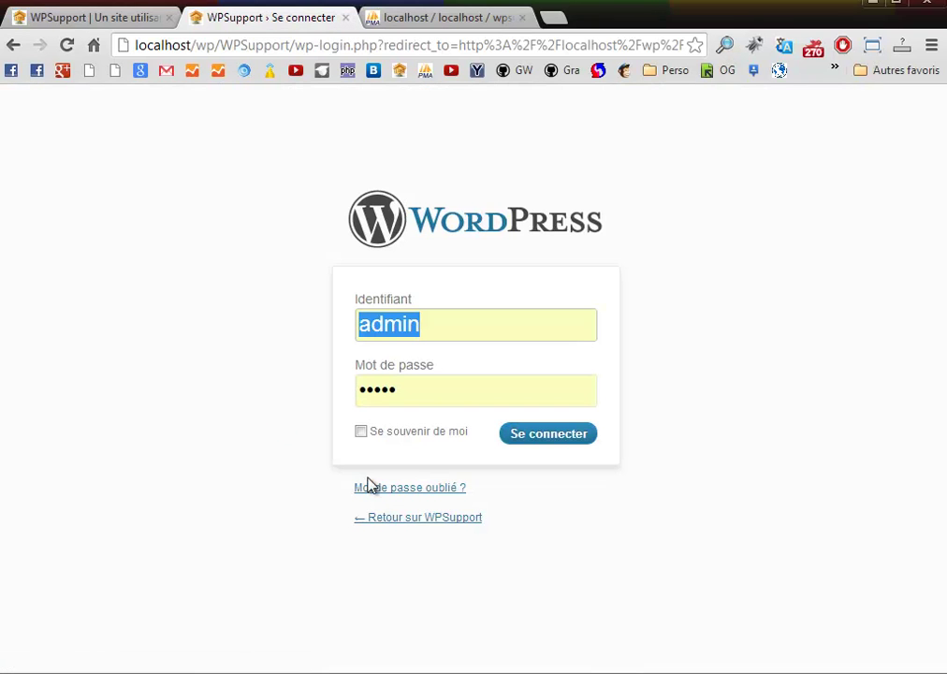
left_click(363, 432)
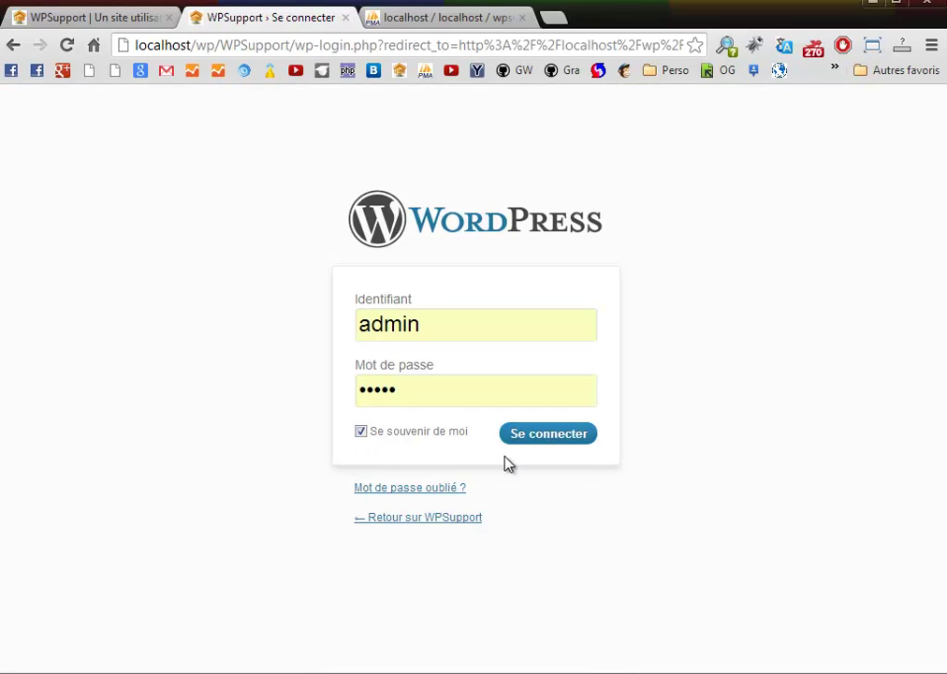
left_click(558, 436)
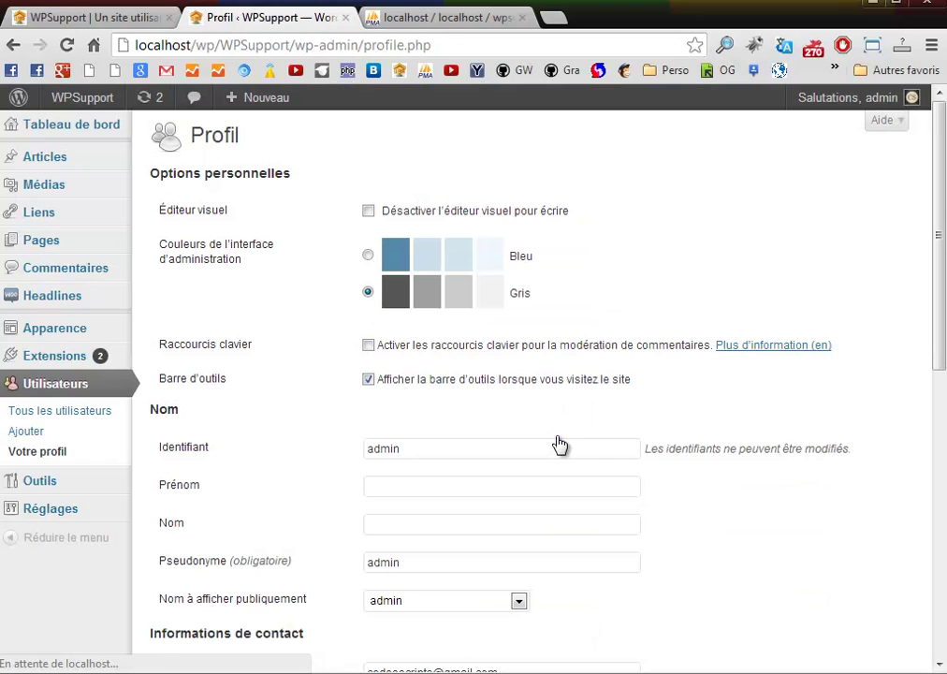
Step: Check the login name and nickname fields on the WordPress profile page, and return to the WPSupport home page
scroll(397, 435, "down", 1)
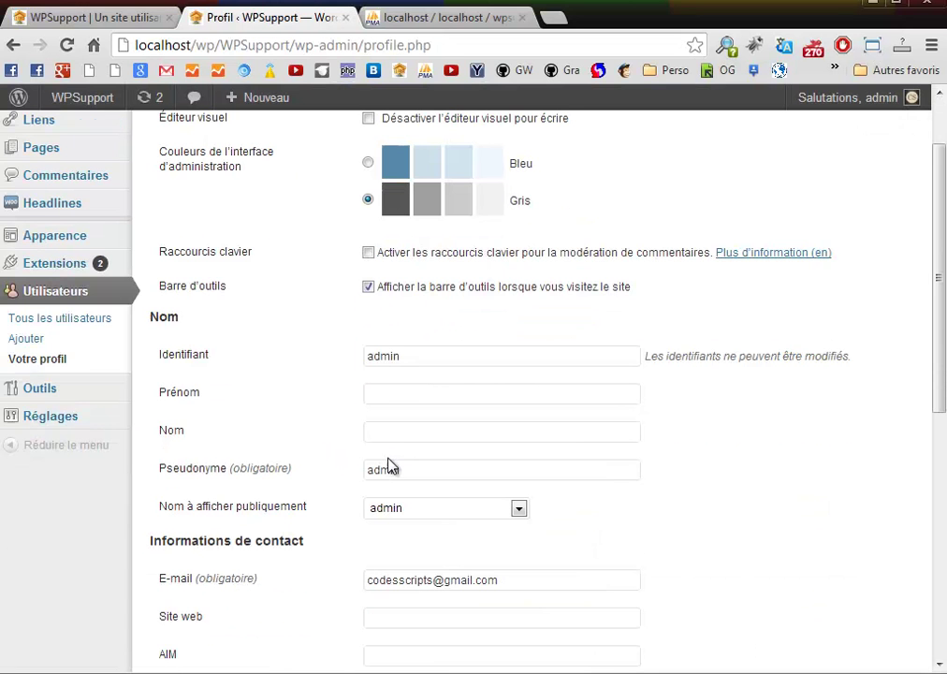
scroll(397, 416, "up", 1)
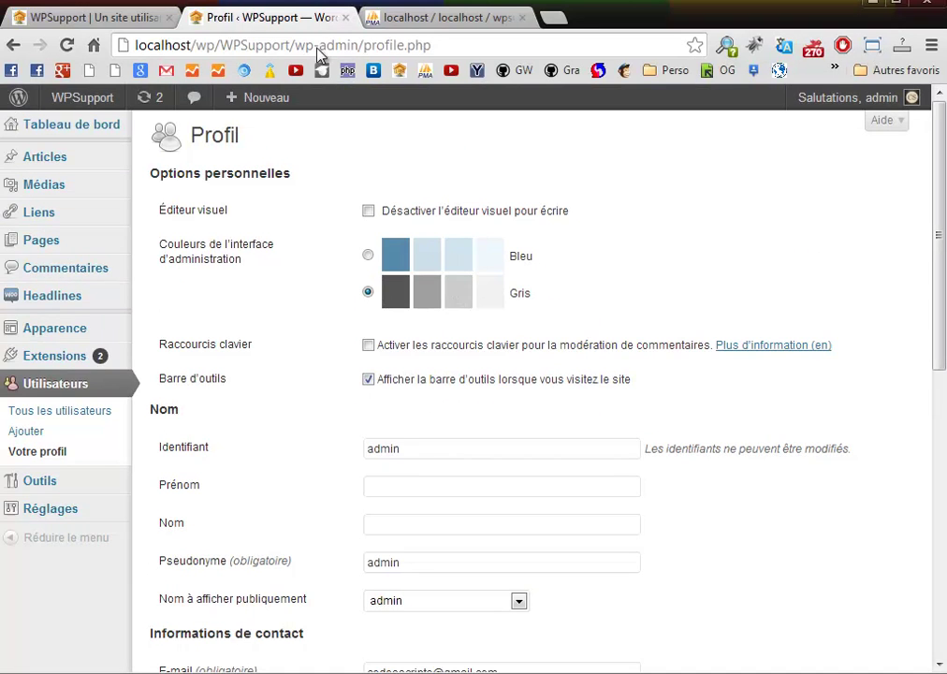
left_click(117, 20)
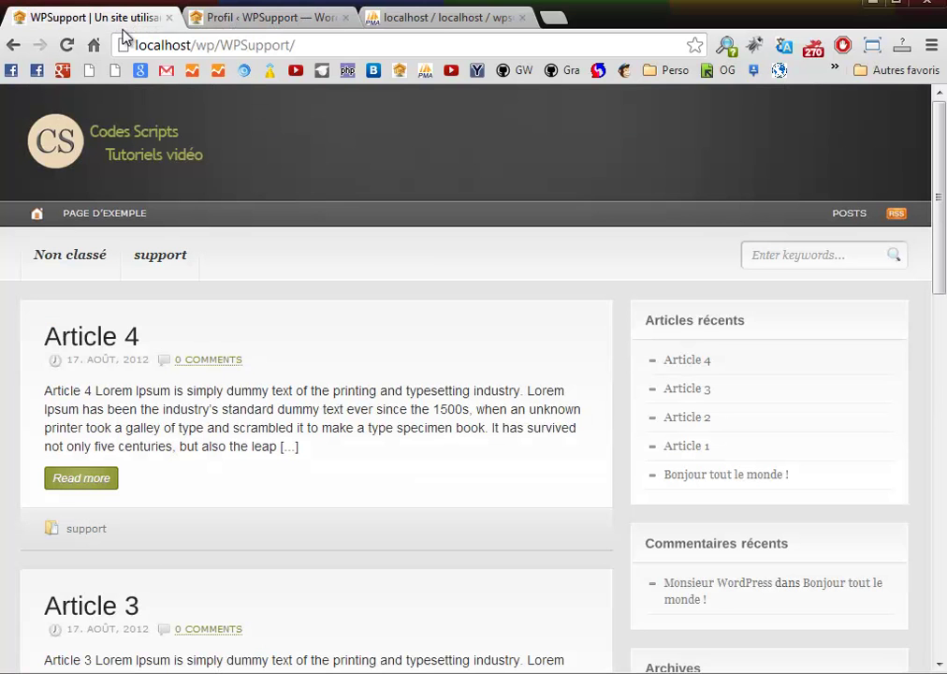